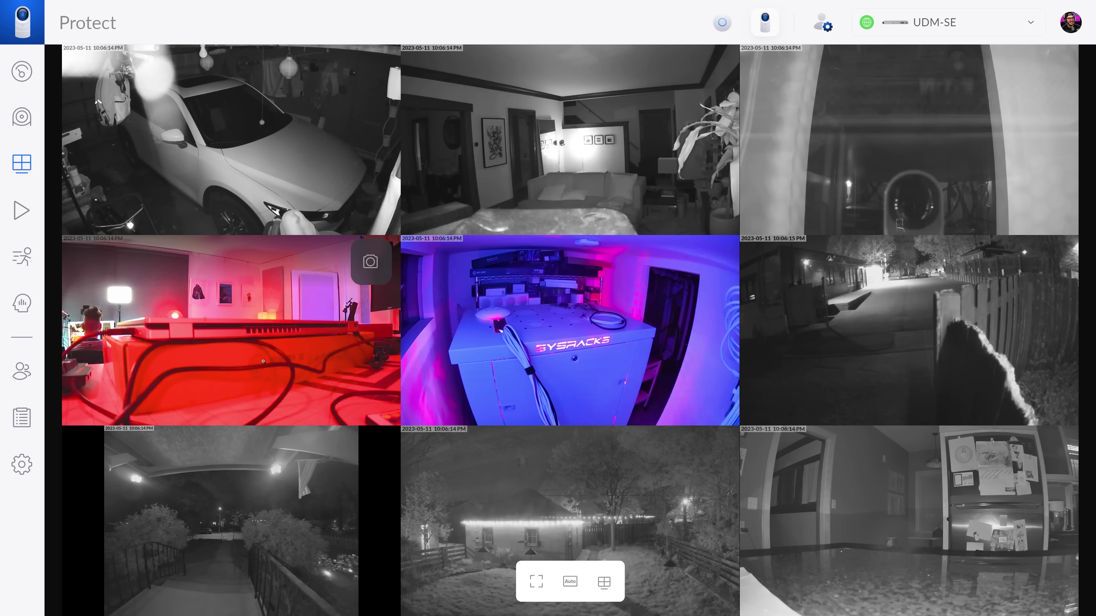
# Enlarge and restore the studio, backyard, garage and server-rack camera feeds in the grid.
pyautogui.click(263, 361)
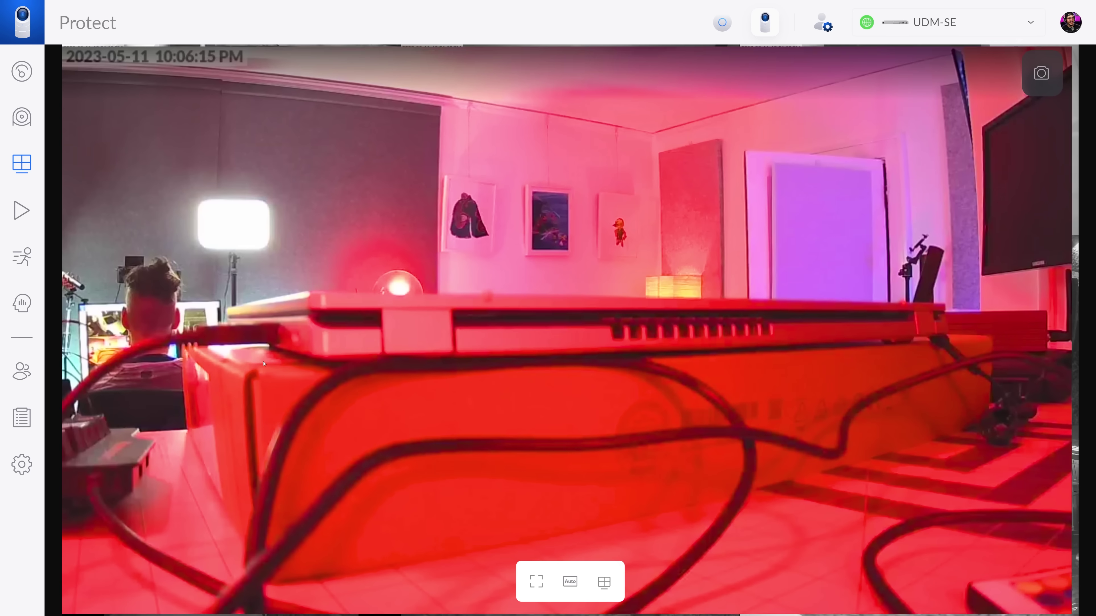
pyautogui.click(264, 364)
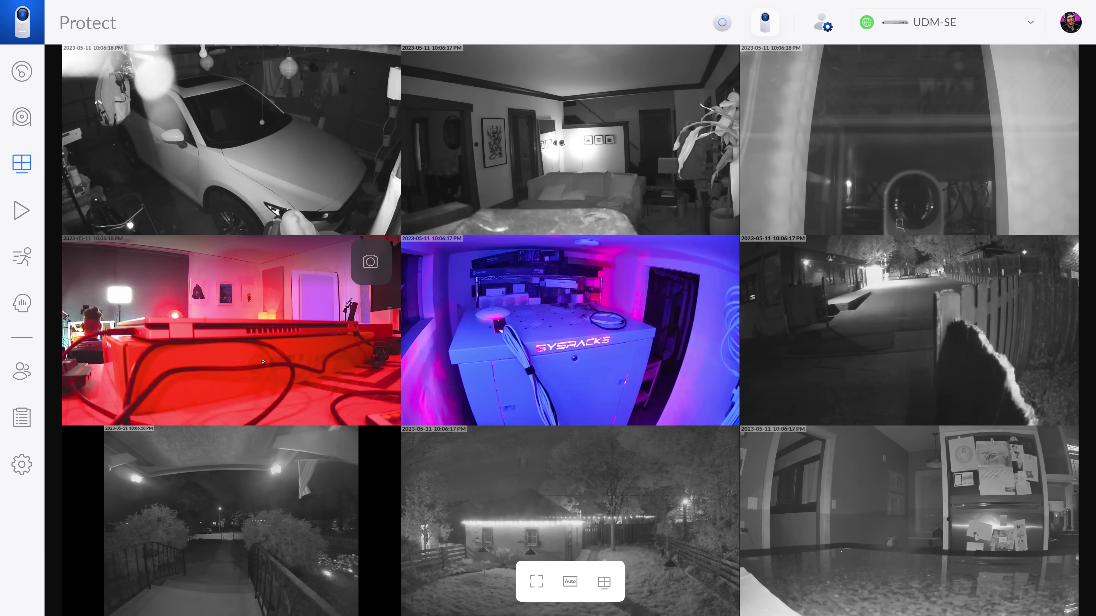
pyautogui.click(578, 512)
pyautogui.click(303, 201)
pyautogui.click(303, 201)
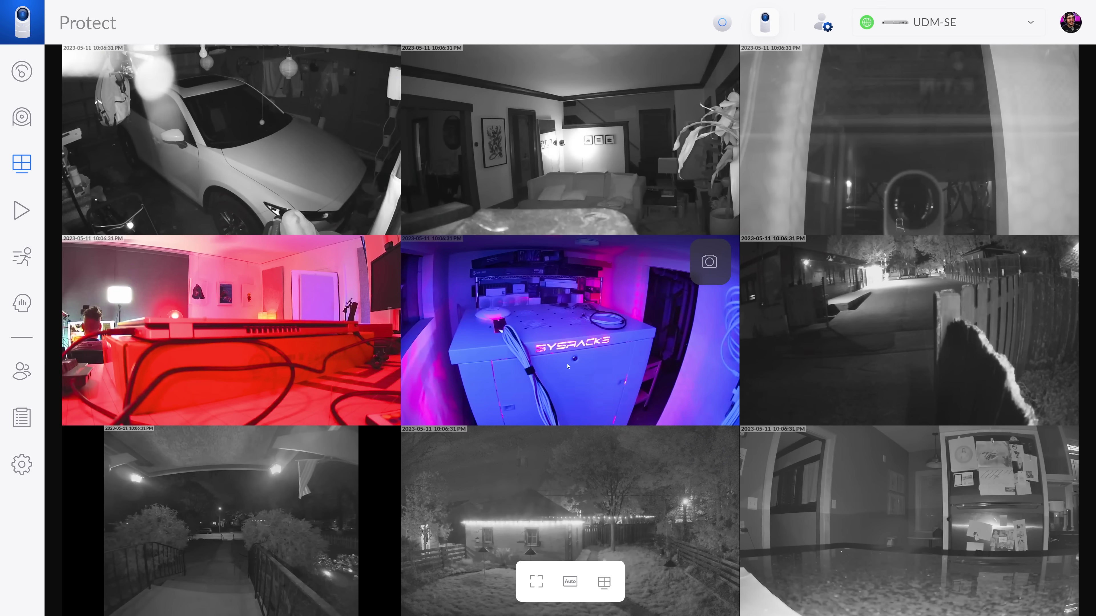
pyautogui.click(567, 364)
pyautogui.click(567, 364)
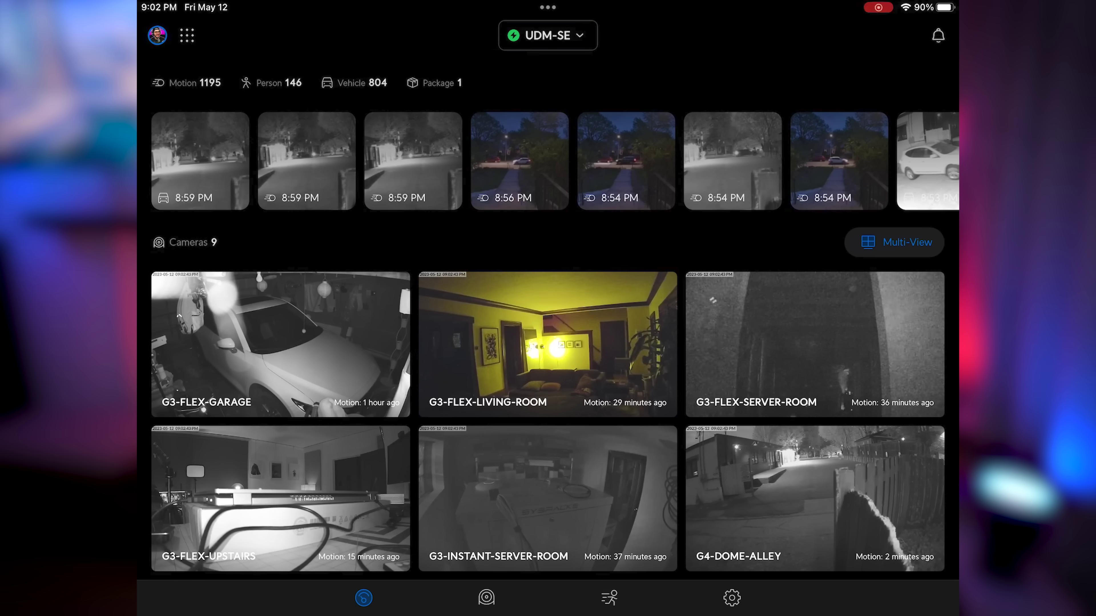
# View G3-Flex-Living-Room from the Devices list, then swipe through Apple Home's Cameras row.
pyautogui.scroll(-5, 548, 324)
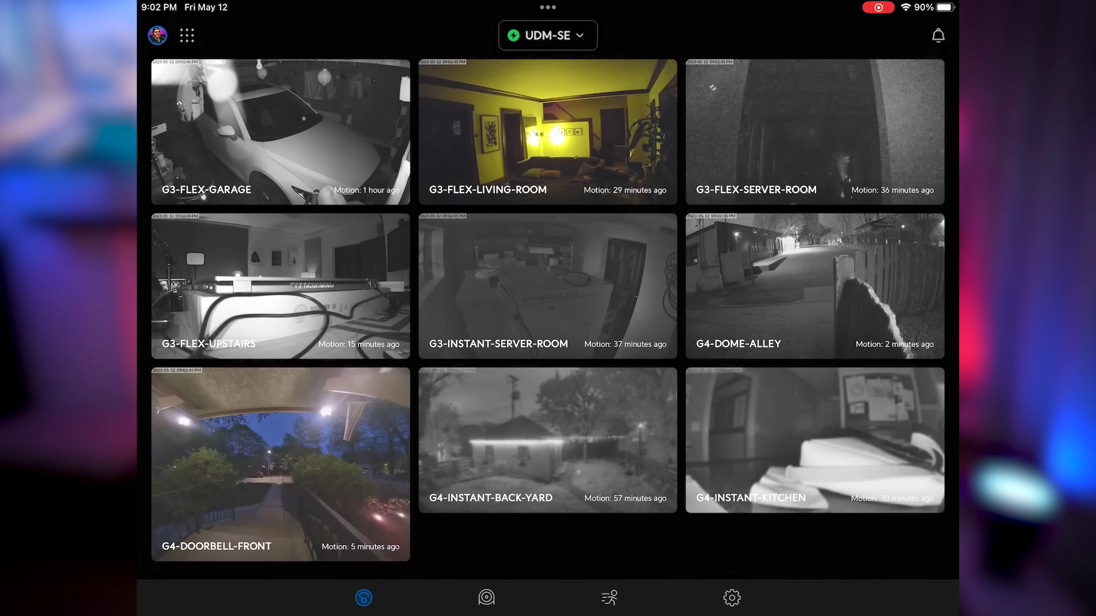
pyautogui.scroll(5, 547, 324)
pyautogui.click(486, 598)
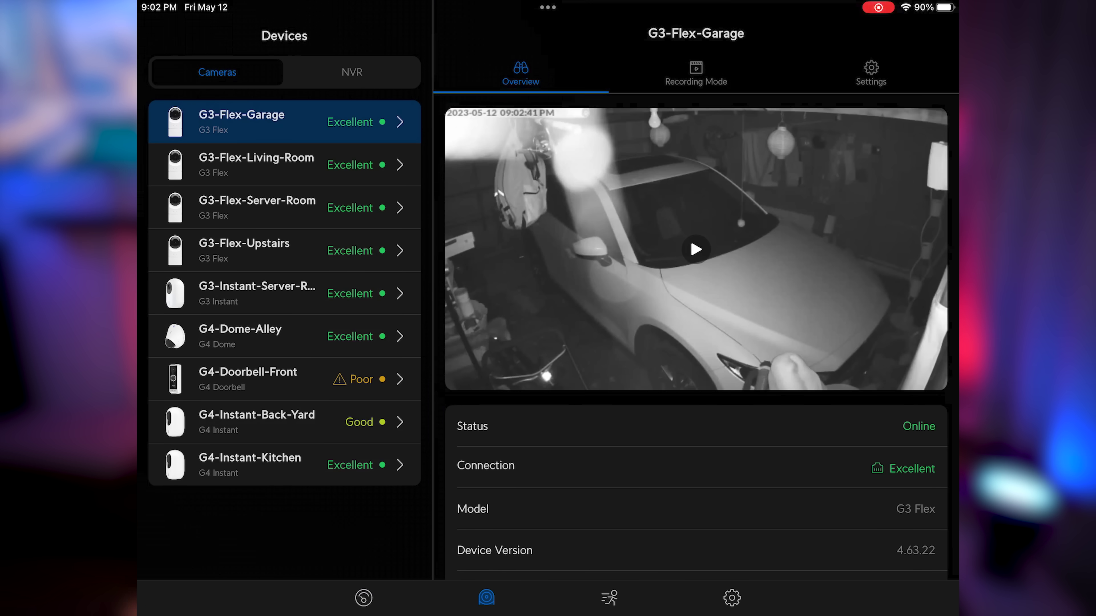
pyautogui.click(256, 165)
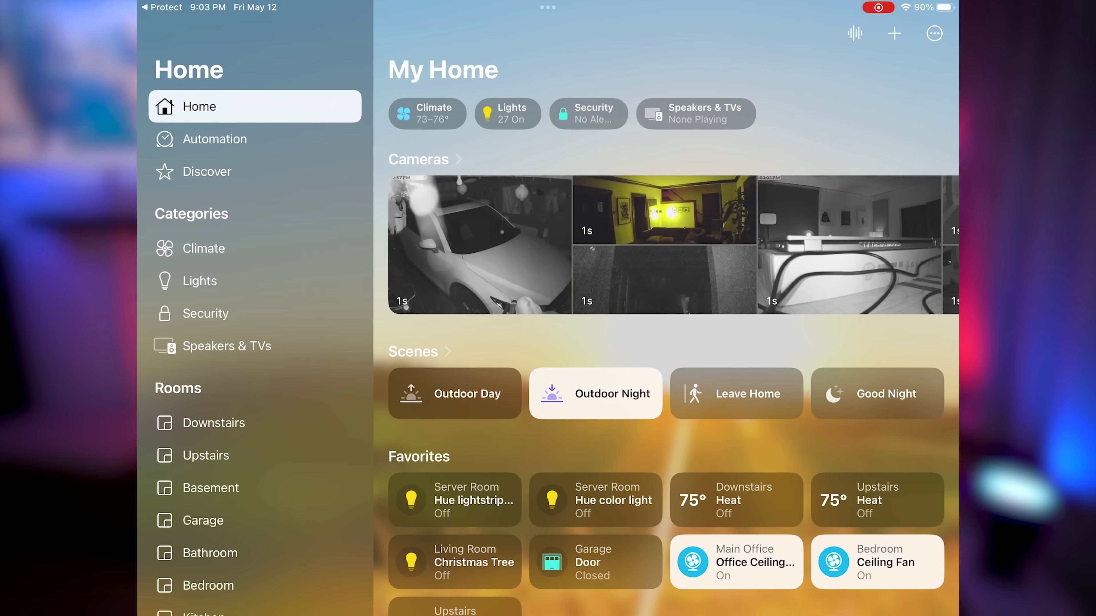
pyautogui.hscroll(4, 673, 245)
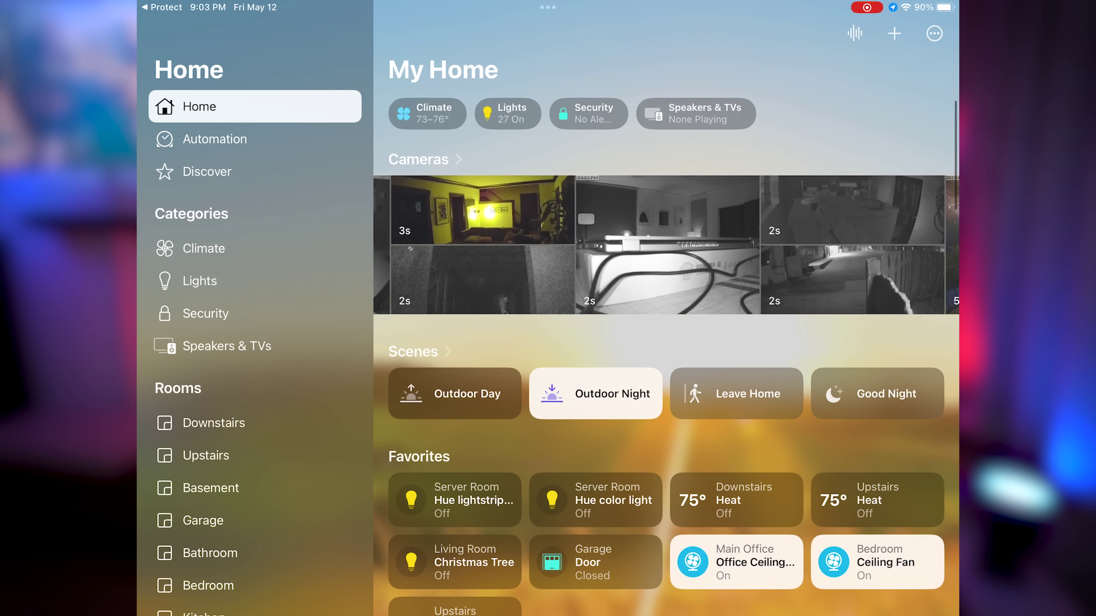
pyautogui.hscroll(3, 673, 245)
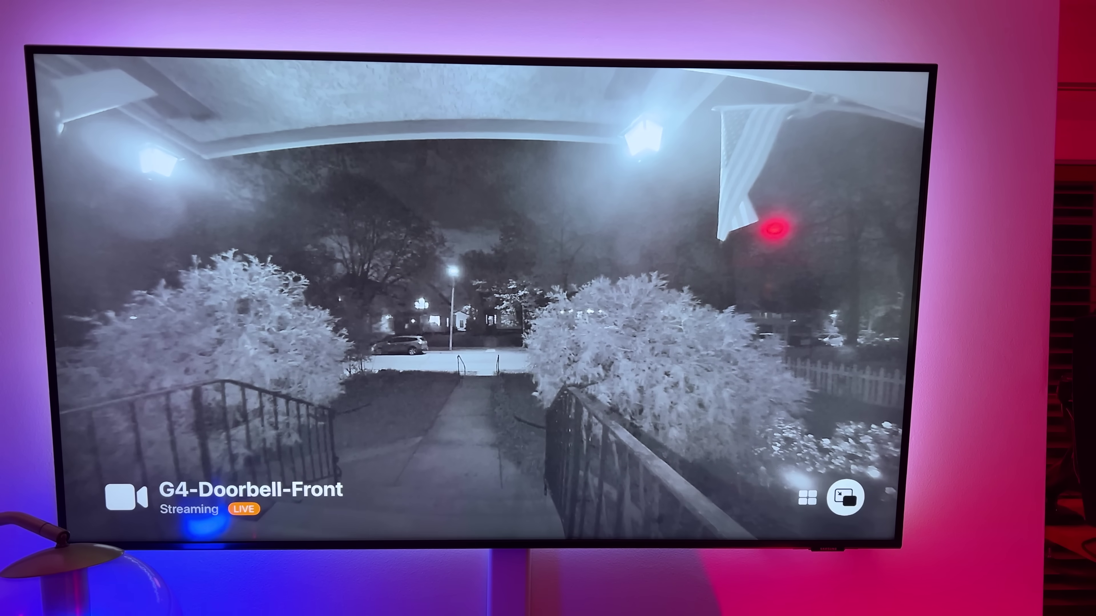
# Move the G4-Doorbell-Front live feed into a picture-in-picture window.
pyautogui.press('Return')
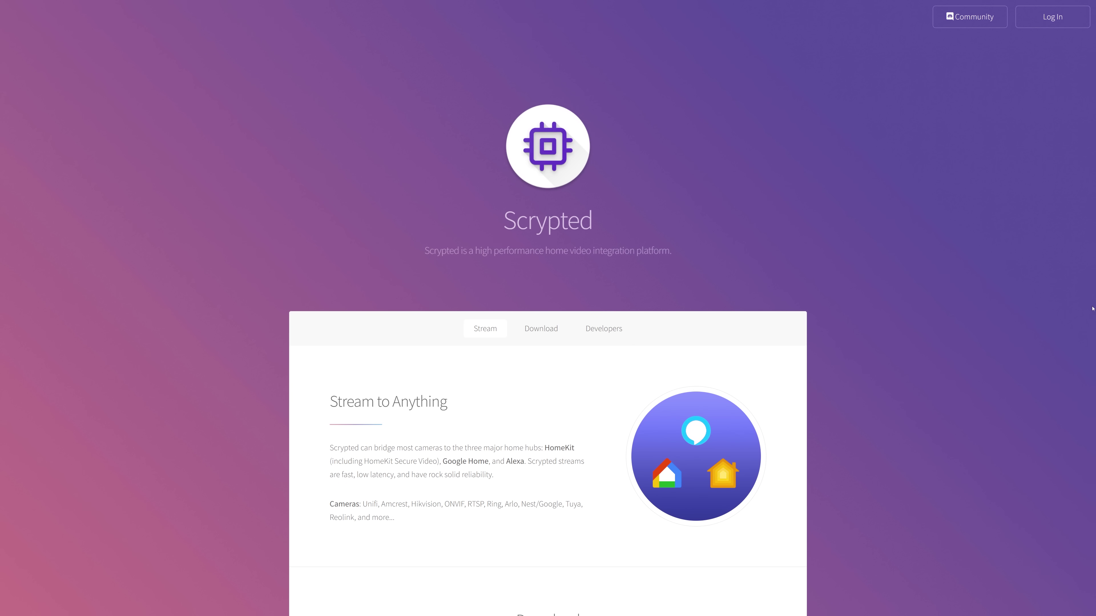
# Jump to the Download section of the Scrypted page via its tab bar.
pyautogui.click(541, 329)
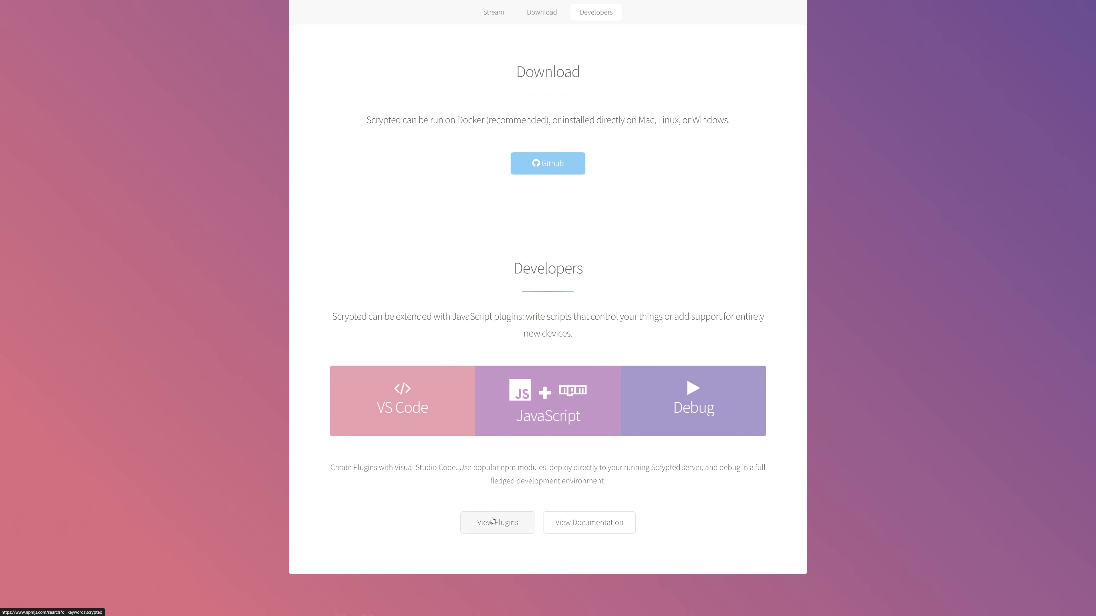
# Open the npm listing of published Scrypted plugins from View Plugins.
pyautogui.click(493, 520)
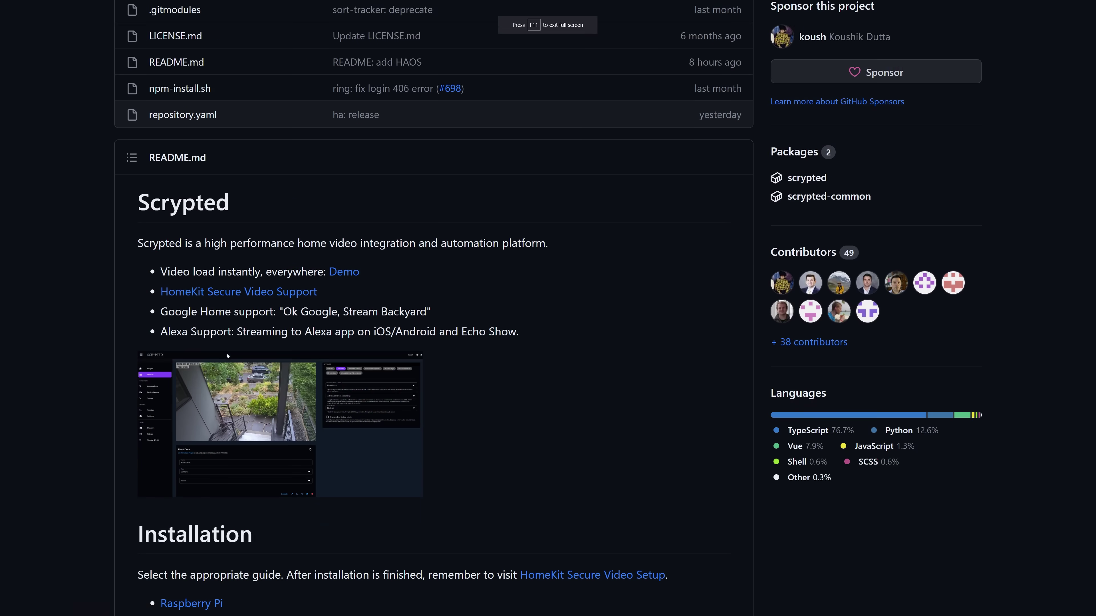
# Read the README Installation section, return from the Docker Compose guide, and continue down.
pyautogui.scroll(-7, 247, 346)
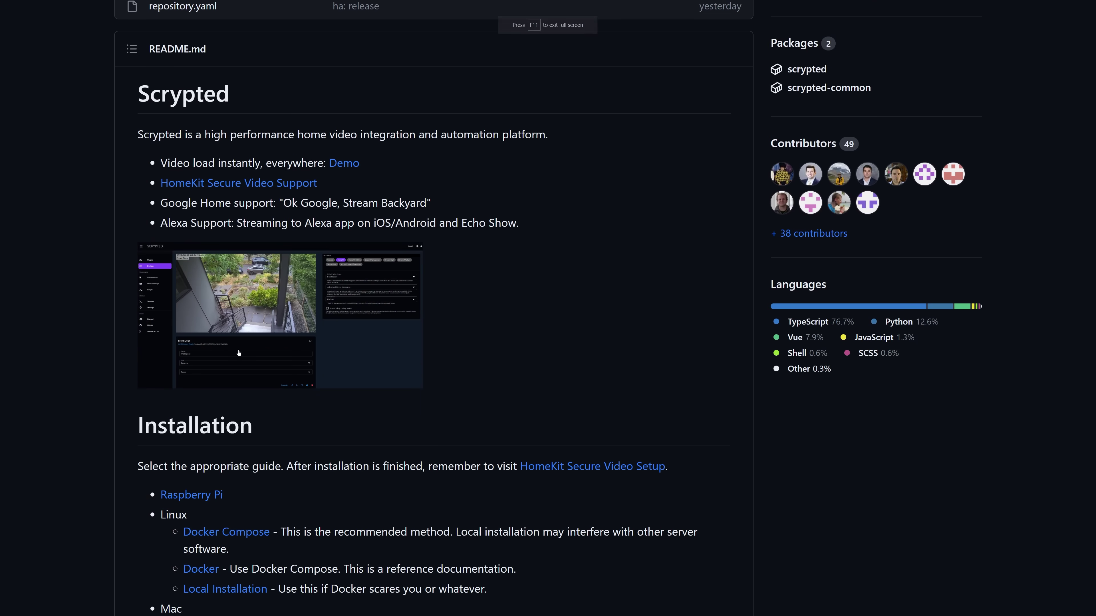
pyautogui.scroll(-3, 247, 345)
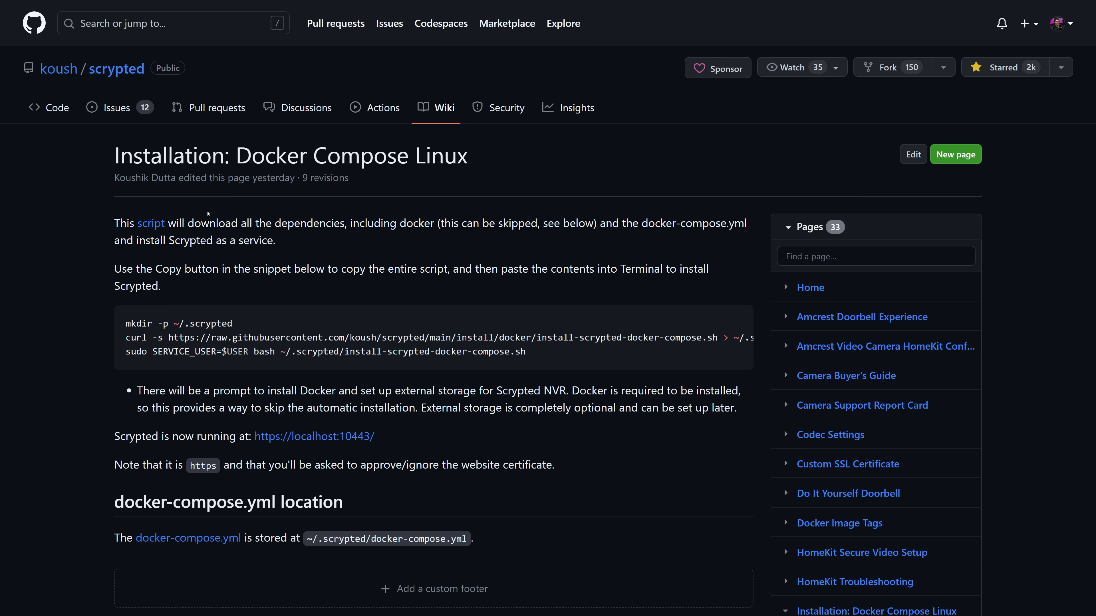
pyautogui.hotkey('alt', 'Left')
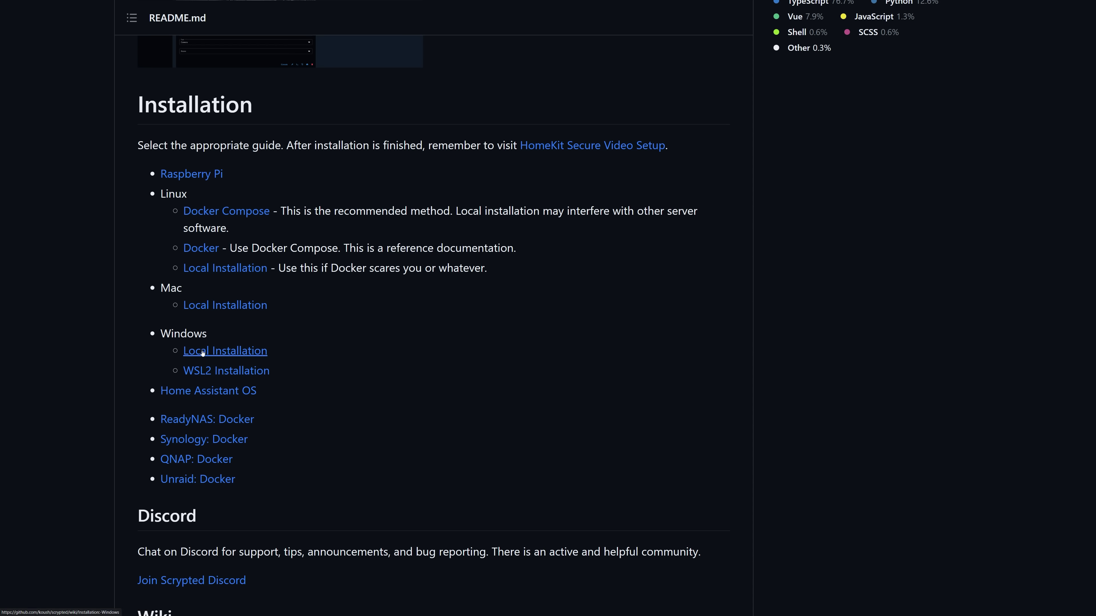
pyautogui.scroll(-2, 203, 352)
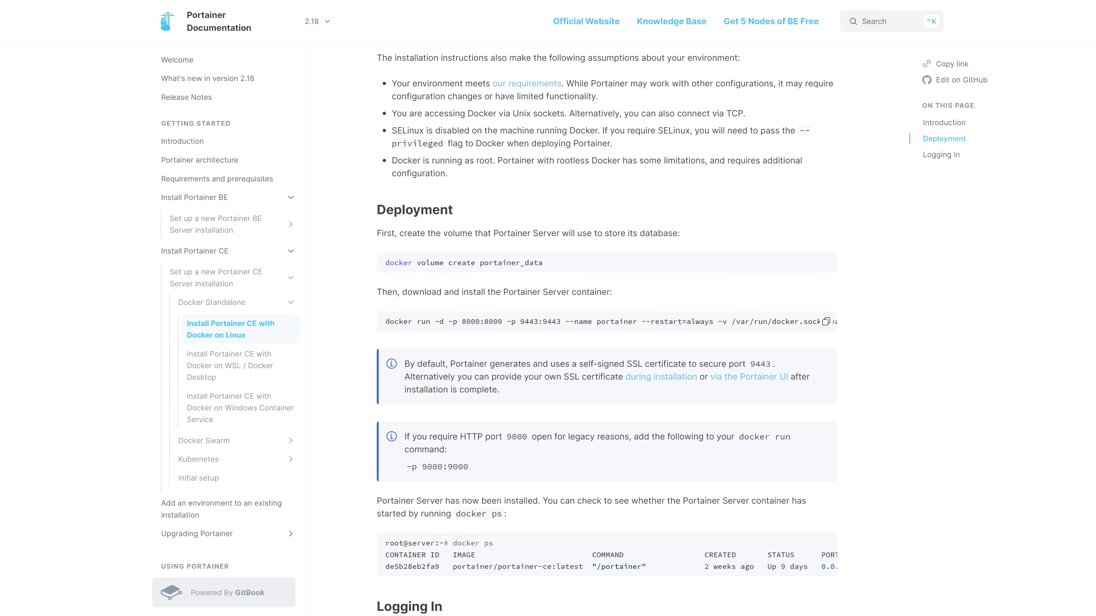
# Copy the full docker run install command and log in to Portainer with the password.
pyautogui.moveTo(458, 329); pyautogui.dragTo(808, 330)
pyautogui.moveTo(808, 330); pyautogui.dragTo(846, 330)
pyautogui.write('*****')
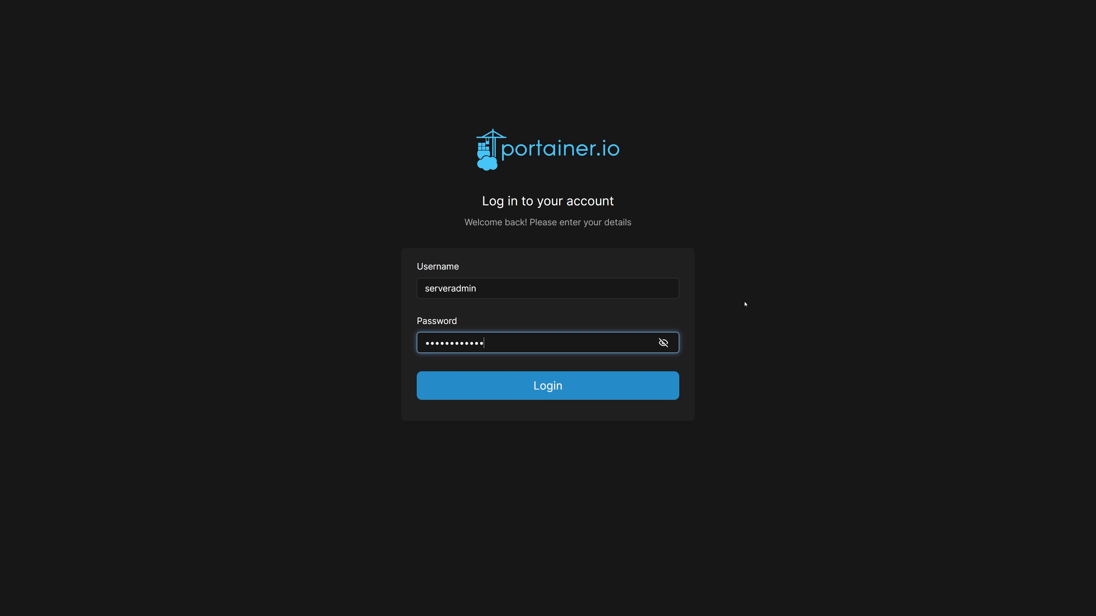
pyautogui.write('****')
pyautogui.press('Return')
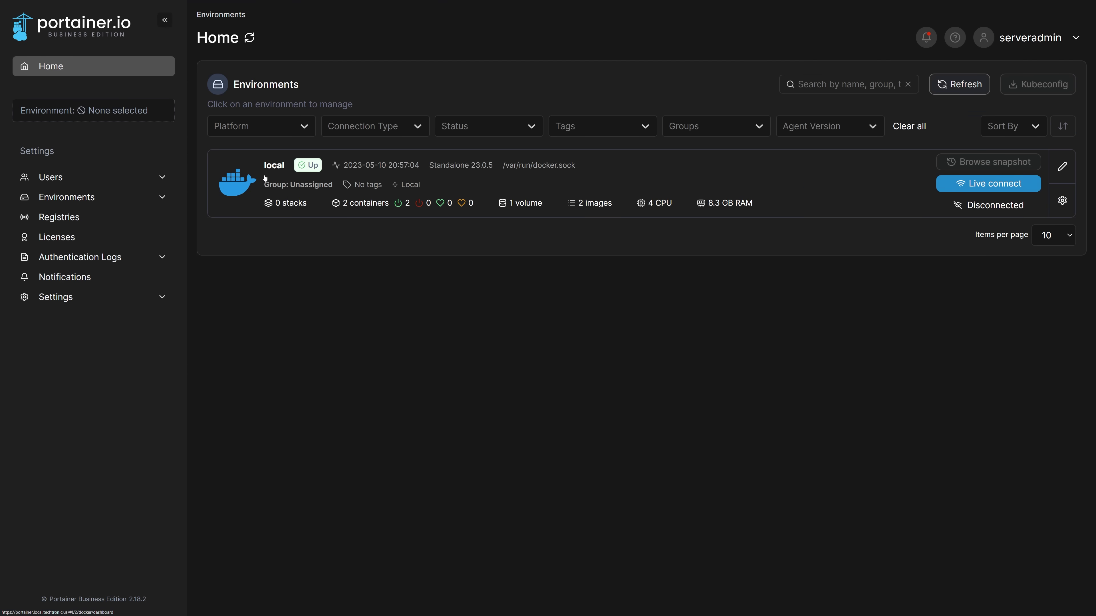
# Open the local environment's container list and start adding a new container.
pyautogui.click(265, 178)
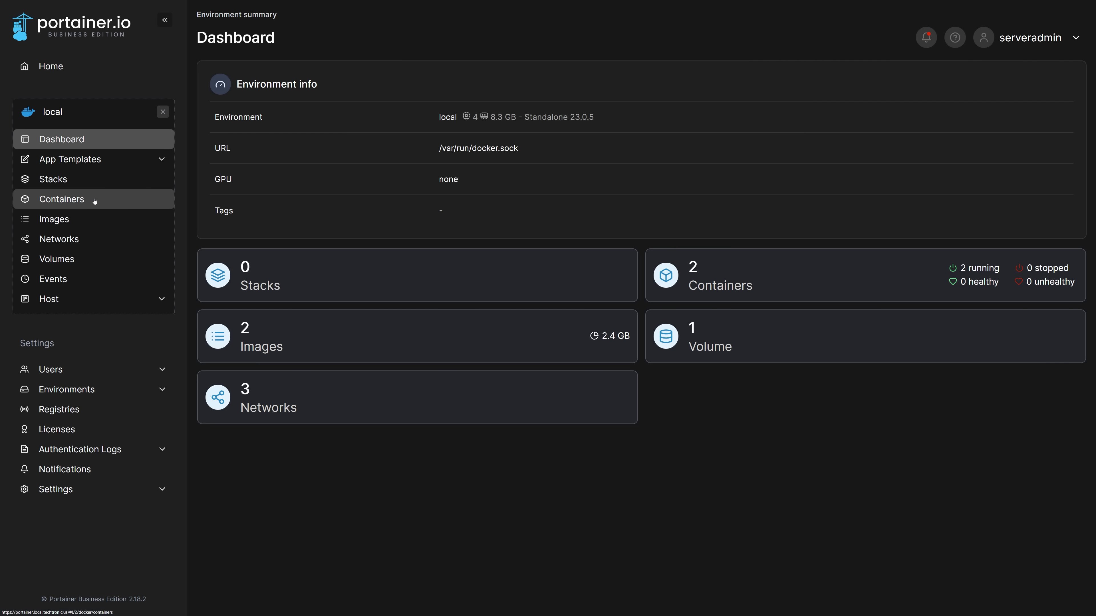
pyautogui.click(95, 201)
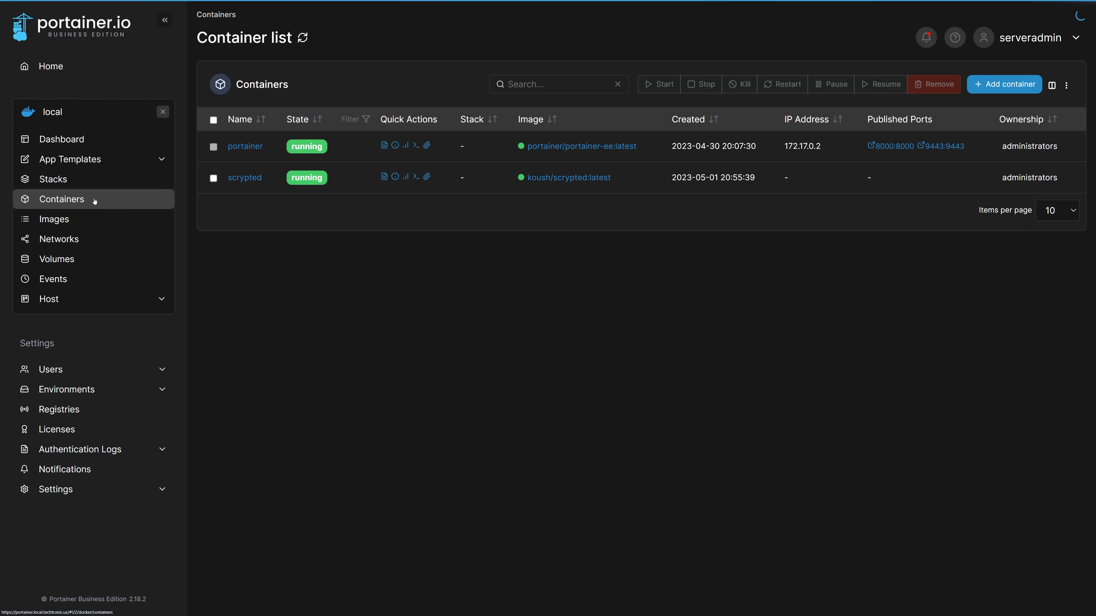
pyautogui.click(991, 84)
# Name the container scrypted and paste the koush/scrypted:latest image.
pyautogui.click(473, 85)
pyautogui.write('scrypted')
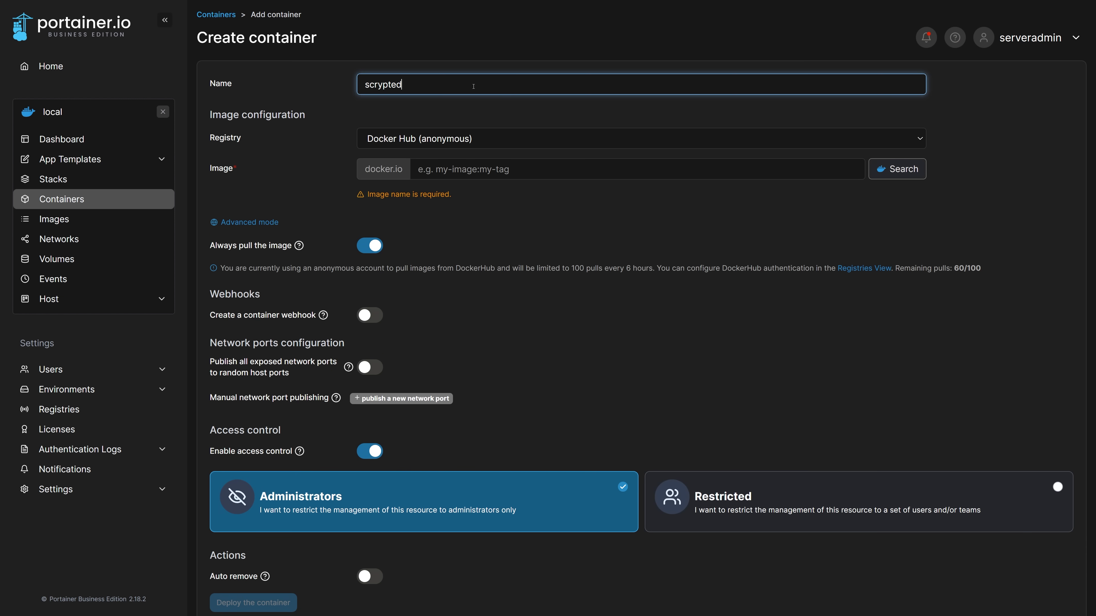
pyautogui.click(459, 168)
pyautogui.write('koush/scrypted:latest')
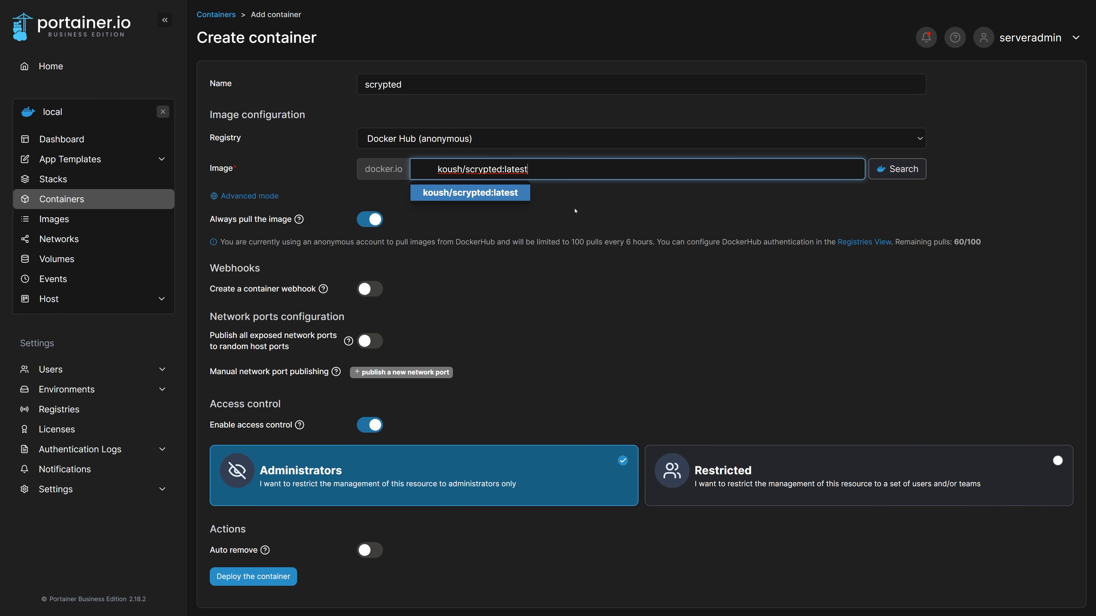
# Bind the /server/volume volume to the pasted host folder path.
pyautogui.scroll(-4, 408, 577)
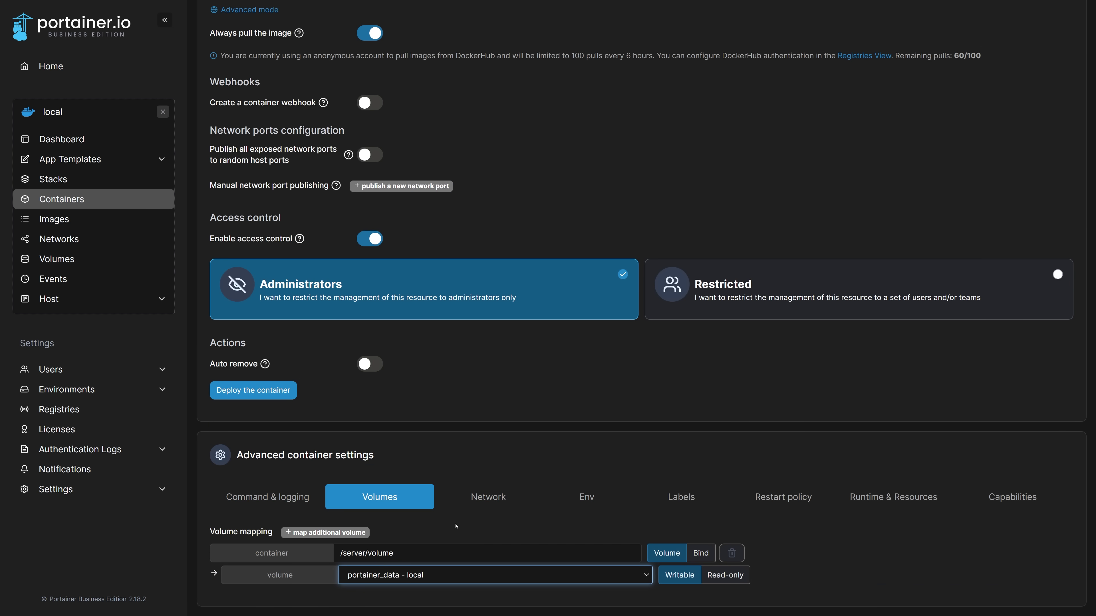
pyautogui.click(702, 556)
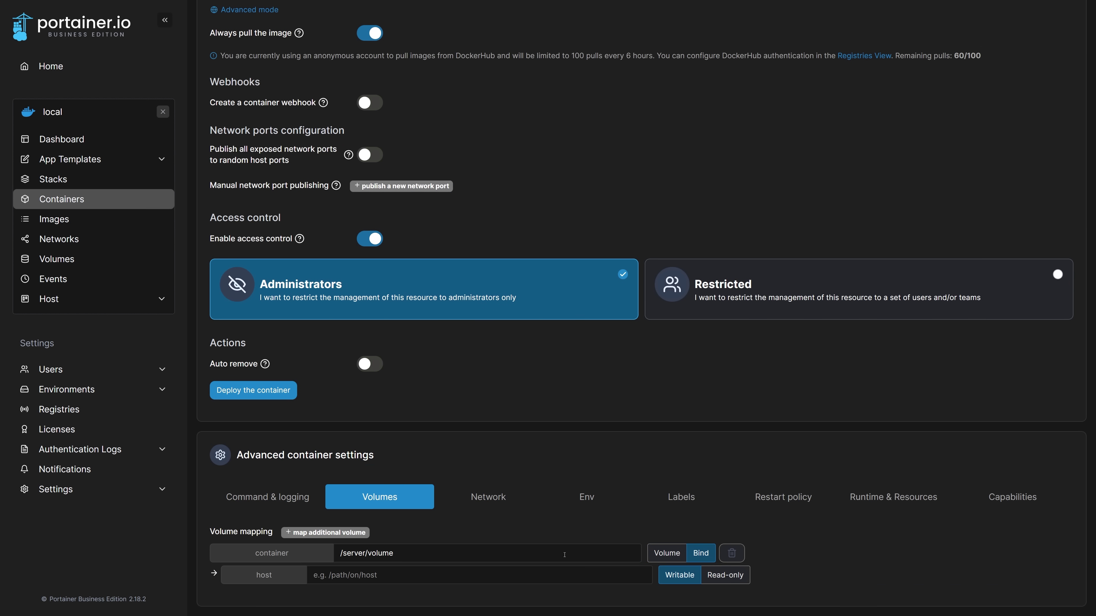
pyautogui.click(420, 574)
pyautogui.write('/home/serveradmin/docker_volumes/scrypted')
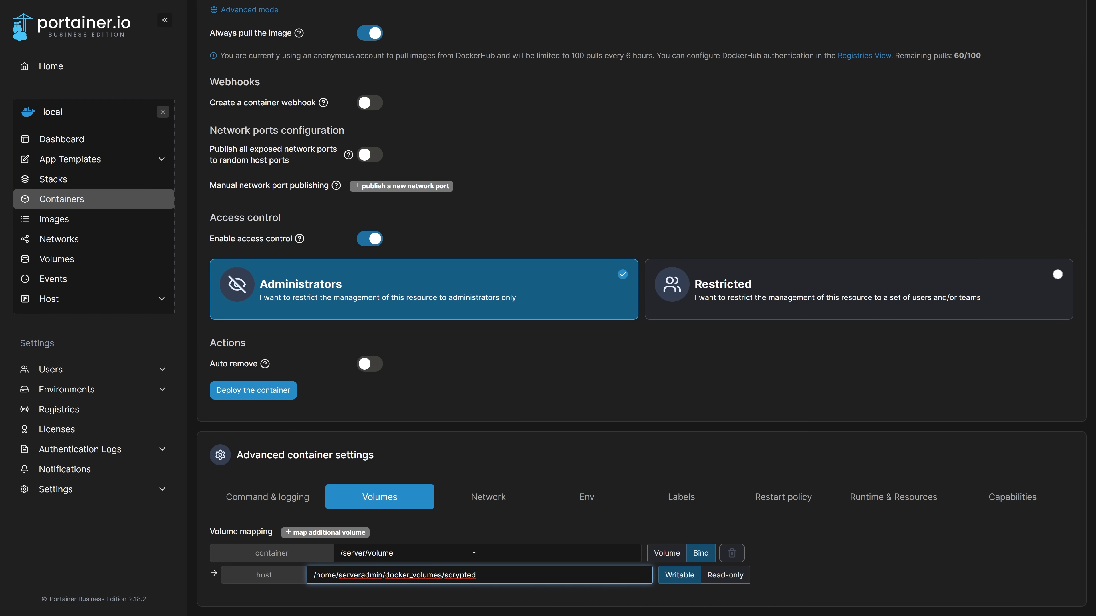
# Set the container's network mode to host.
pyautogui.click(489, 502)
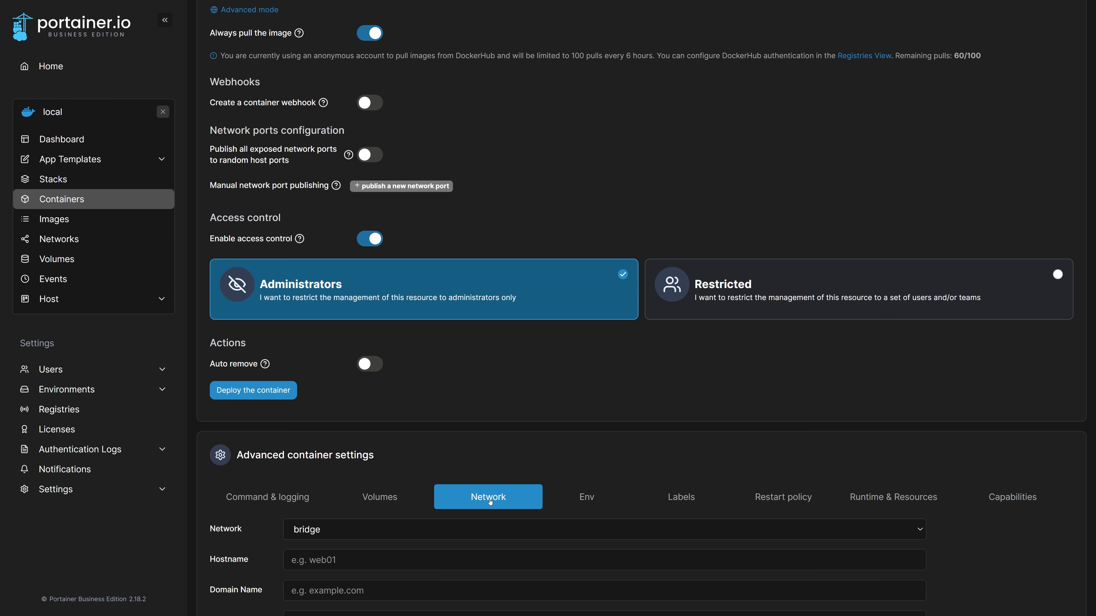
pyautogui.scroll(-2, 490, 502)
pyautogui.click(451, 427)
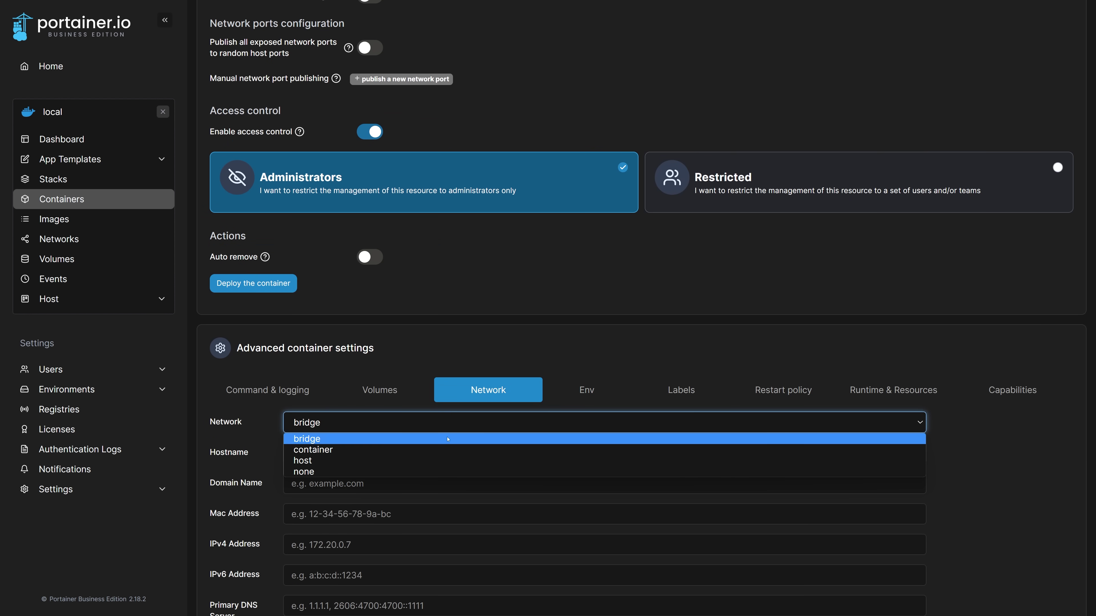
pyautogui.click(444, 459)
pyautogui.scroll(-2, 822, 540)
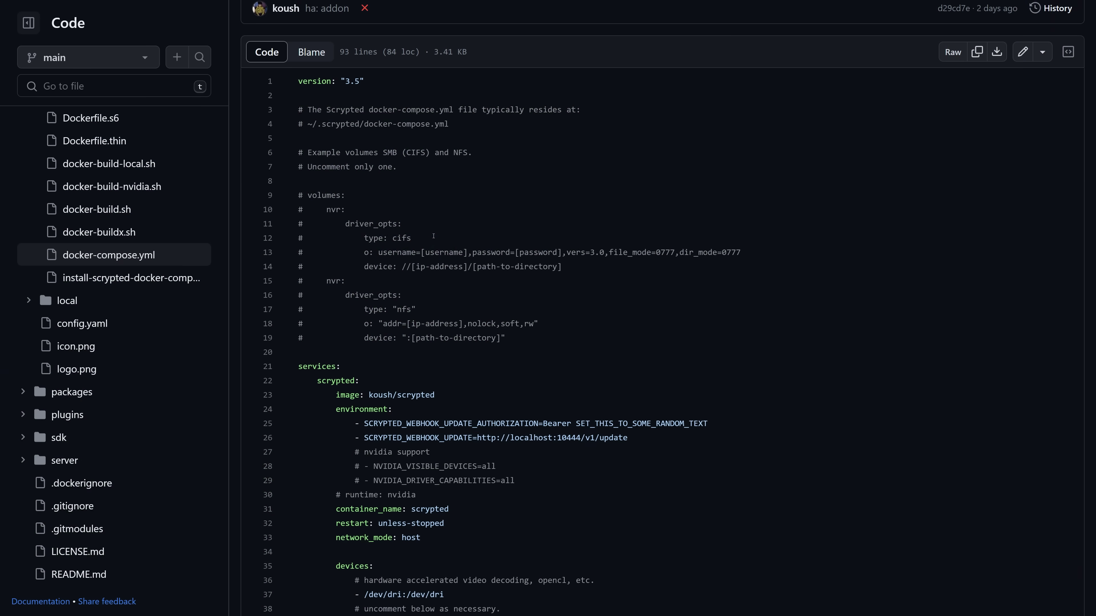
# Select the compose file's services block, then enter user serveradmin with password and confirmation.
pyautogui.scroll(-4, 289, 178)
pyautogui.moveTo(297, 188); pyautogui.dragTo(373, 388)
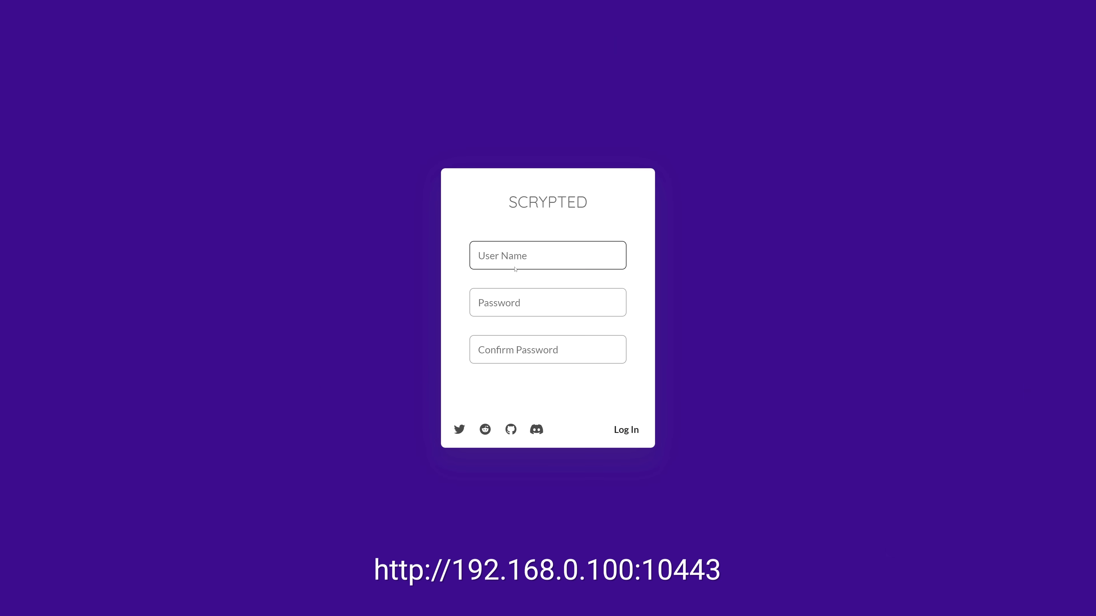
pyautogui.click(515, 267)
pyautogui.write('serveradmi')
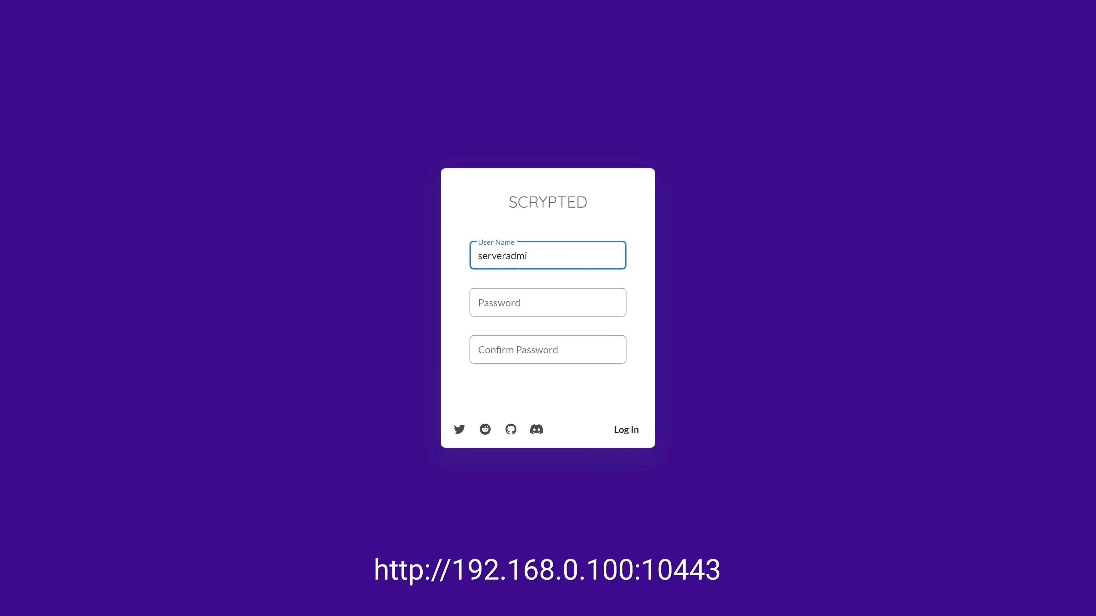
pyautogui.write('n')
pyautogui.press('Tab')
pyautogui.write('•••••••••••••')
pyautogui.press('Tab')
pyautogui.write('•••••••••')
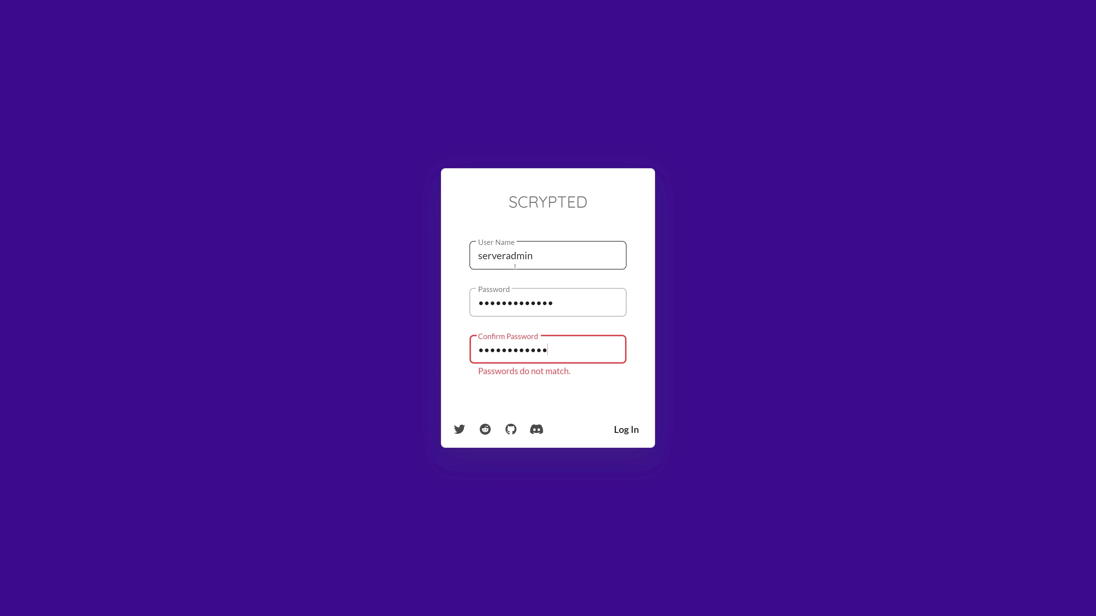
pyautogui.click(649, 421)
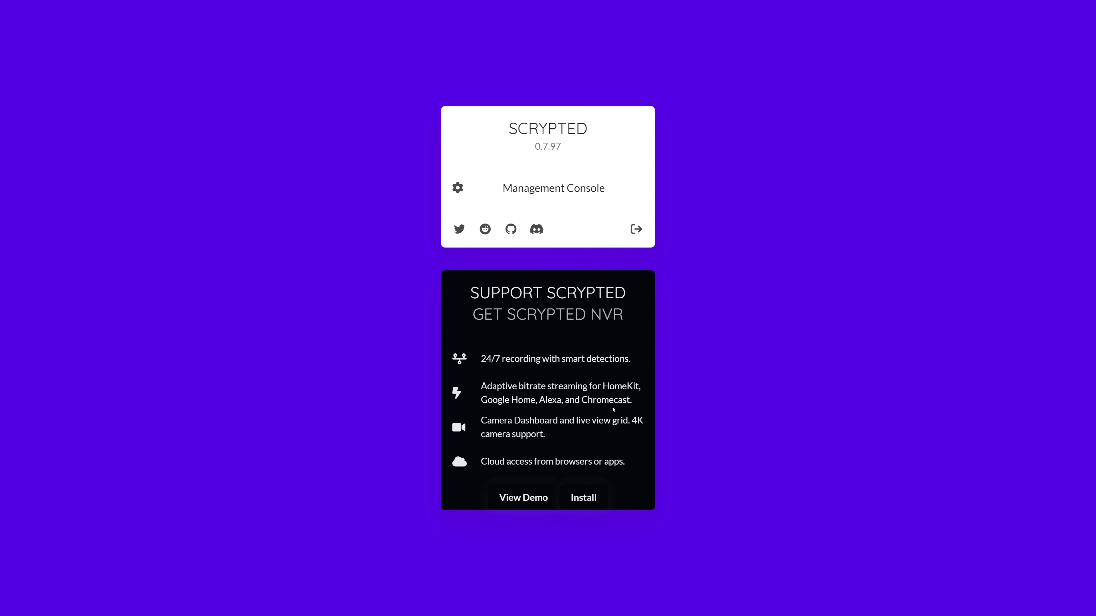
# Open the Management Console, switch to the dark theme, and open the installable plugins catalog.
pyautogui.click(554, 193)
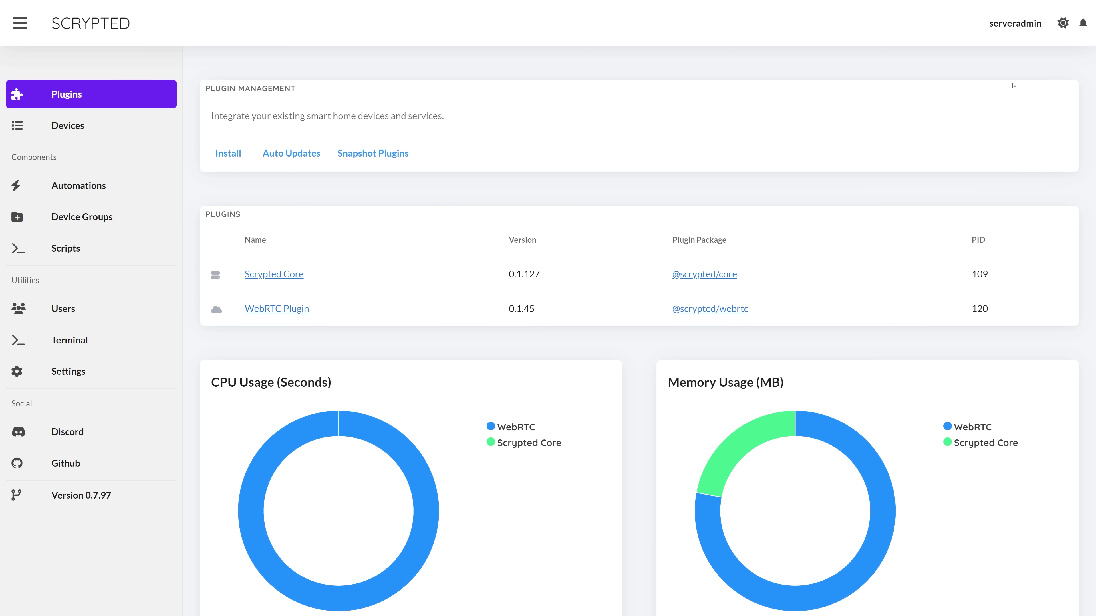
pyautogui.click(1063, 23)
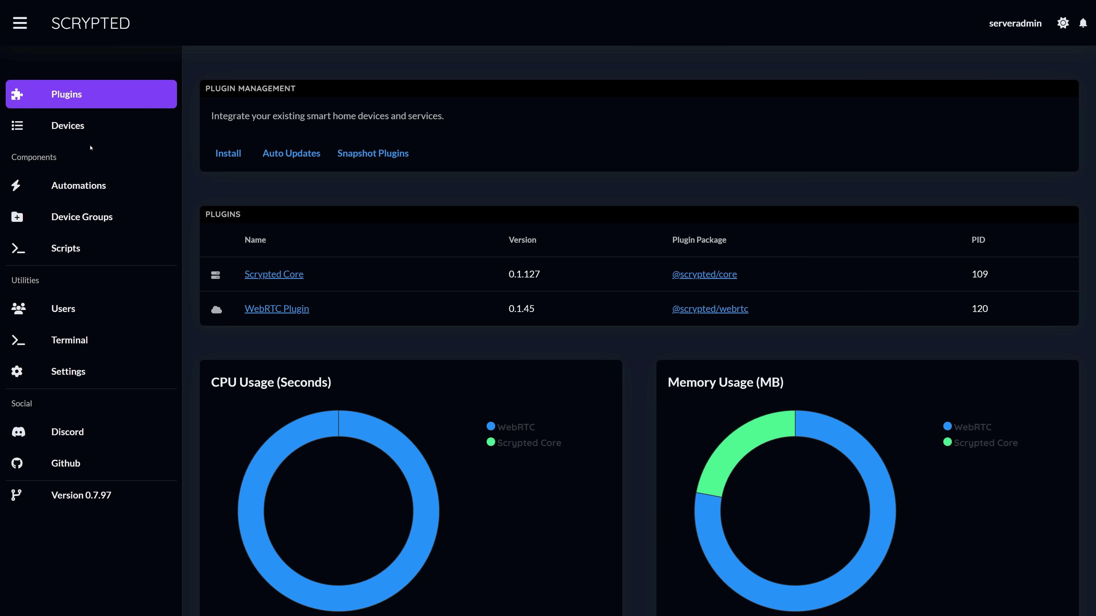
pyautogui.click(227, 154)
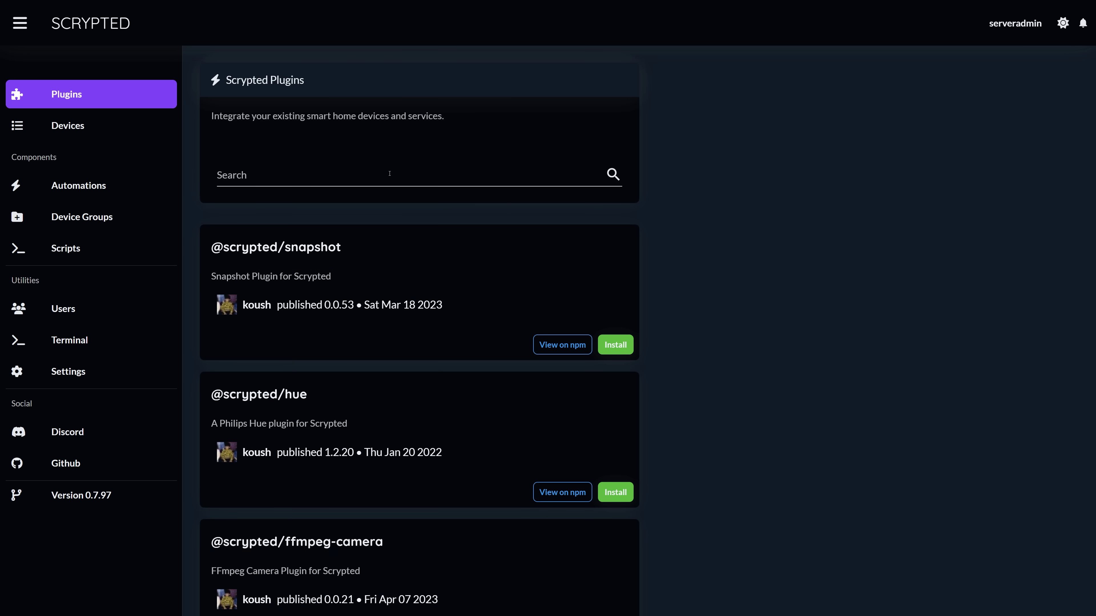
pyautogui.click(336, 182)
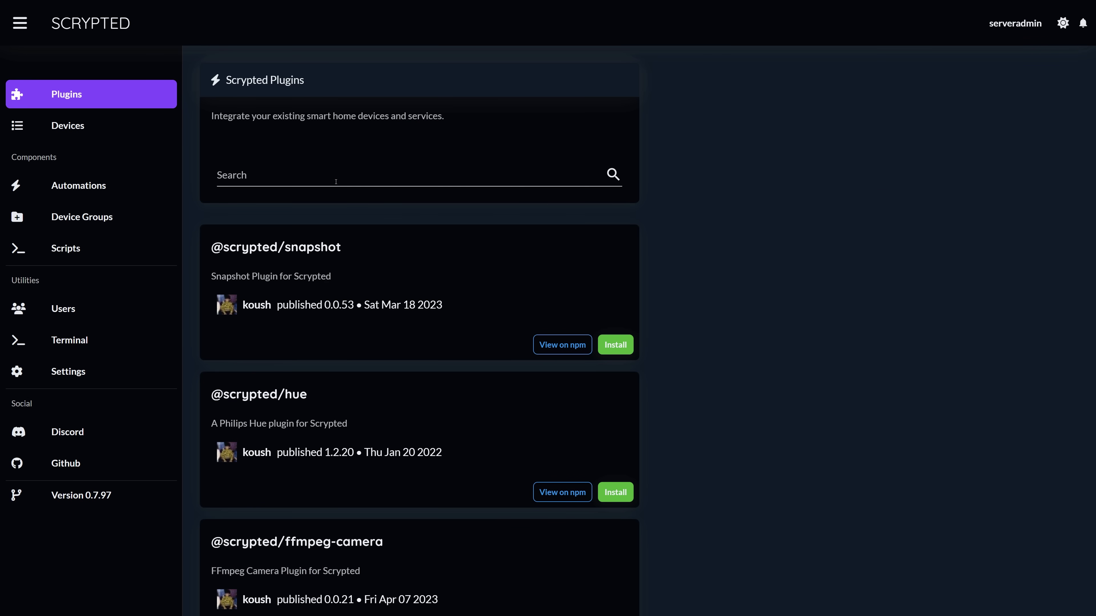
pyautogui.click(335, 181)
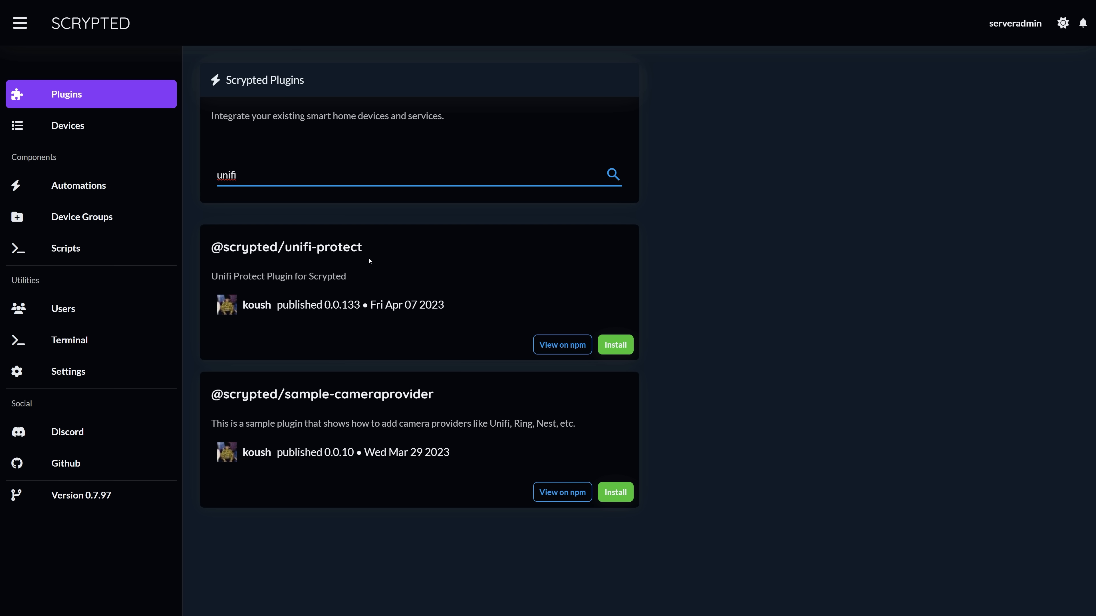
pyautogui.click(610, 344)
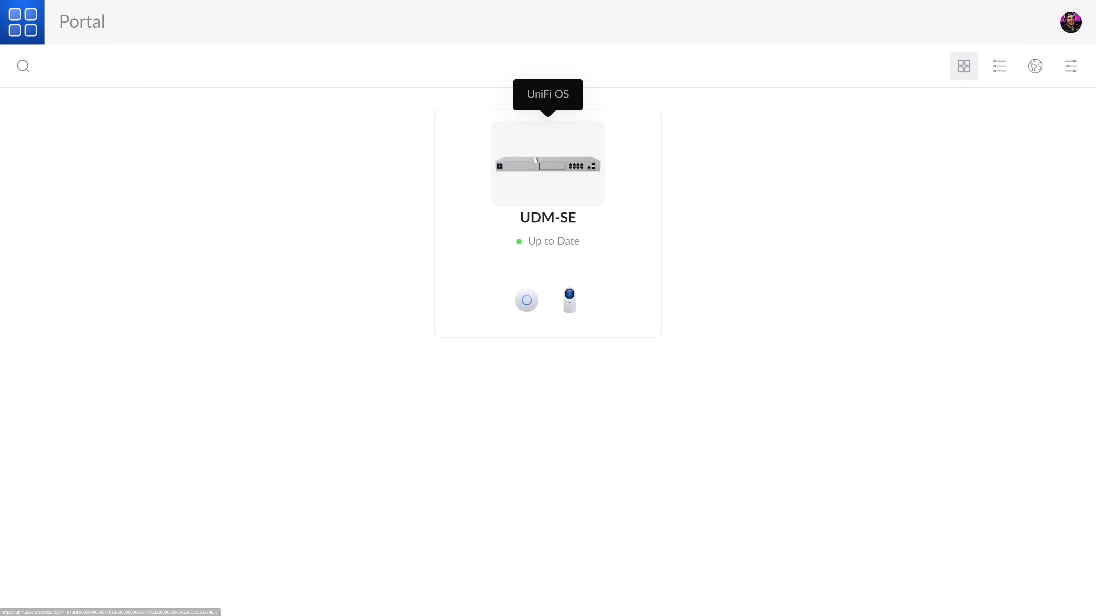
# On the UDM-SE console, review the Admin Protect role's permissions and the scrypted admin's assigned role.
pyautogui.click(535, 159)
pyautogui.moveTo(535, 160)
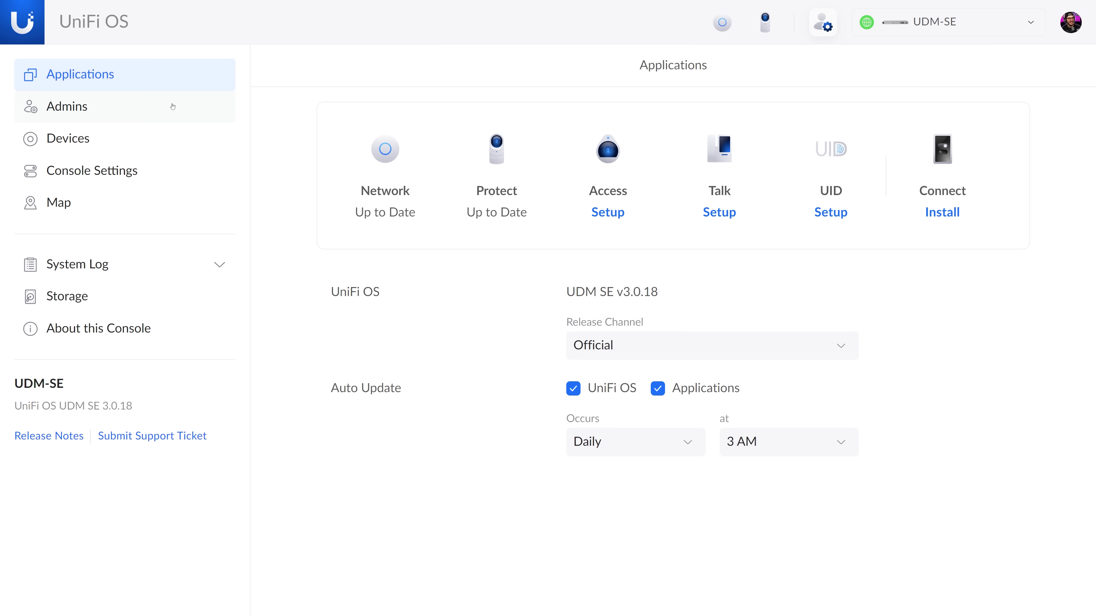
pyautogui.click(140, 103)
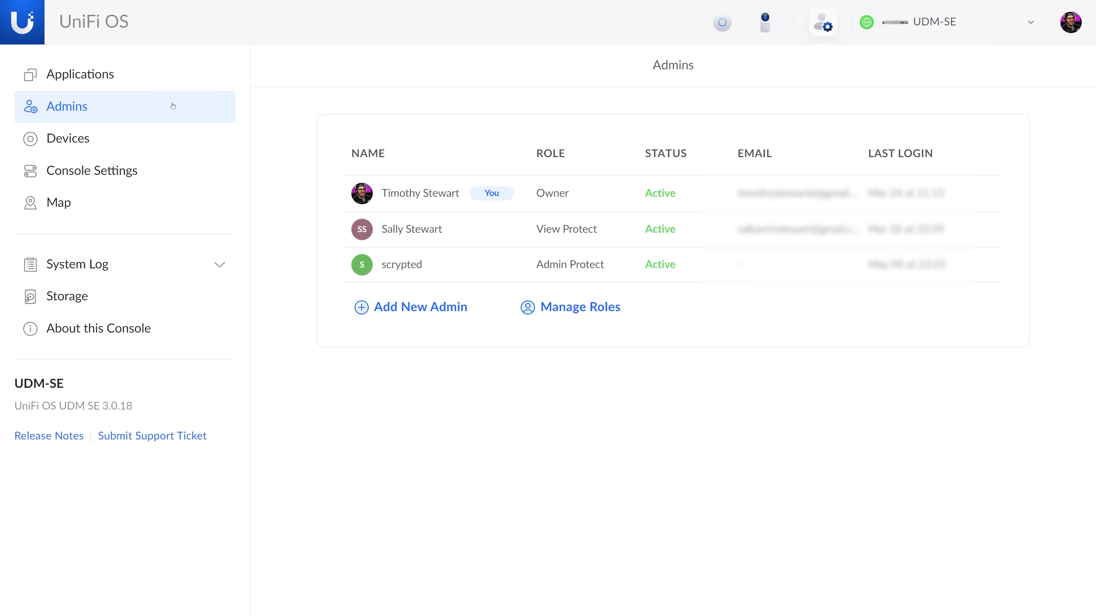
pyautogui.click(592, 308)
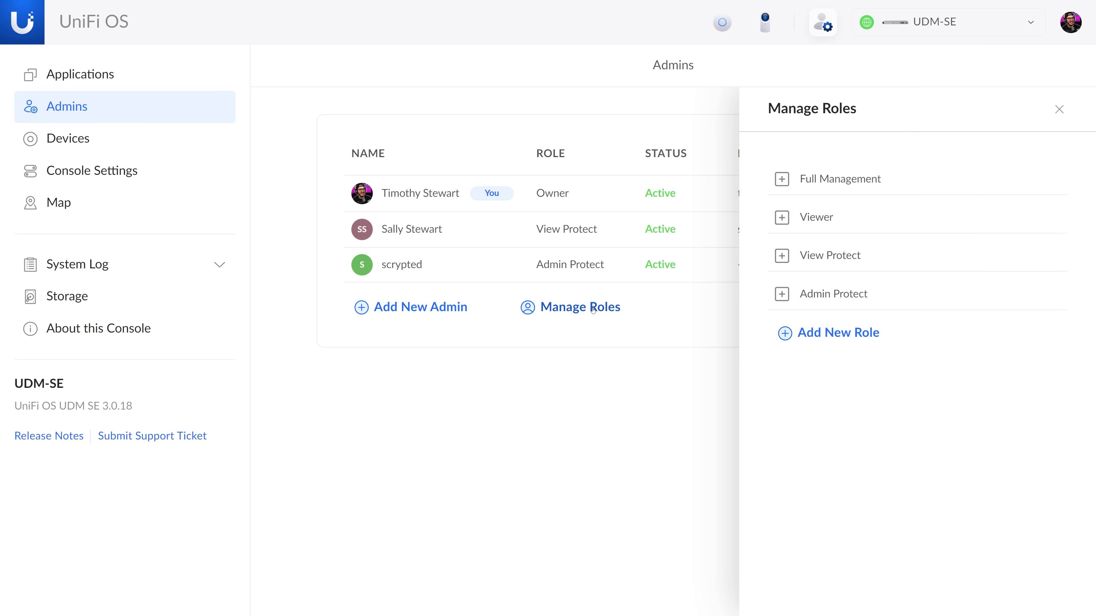
pyautogui.click(781, 294)
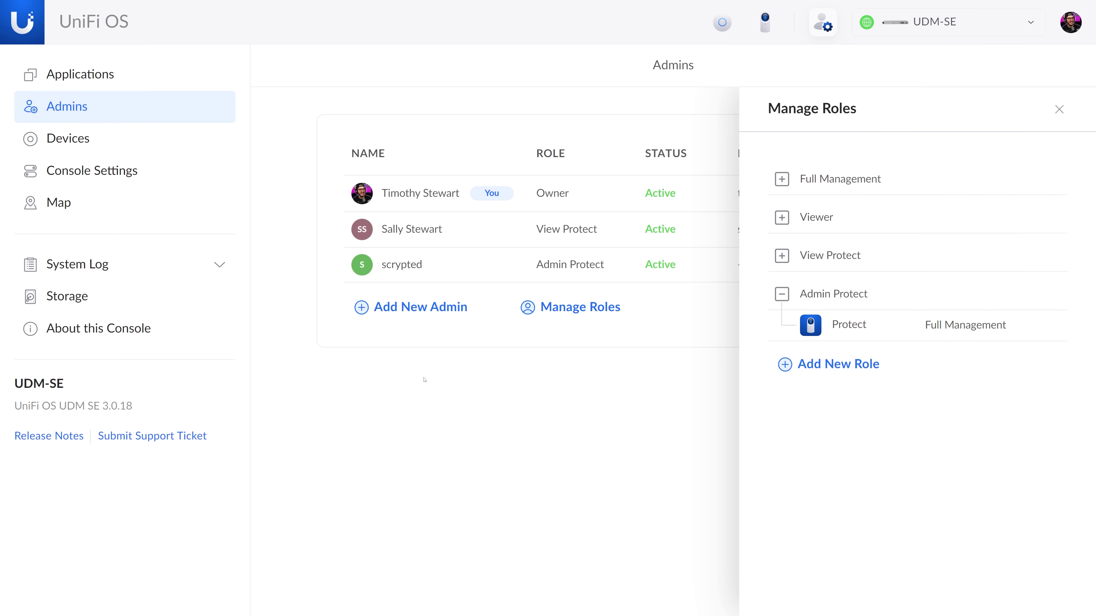
pyautogui.click(398, 270)
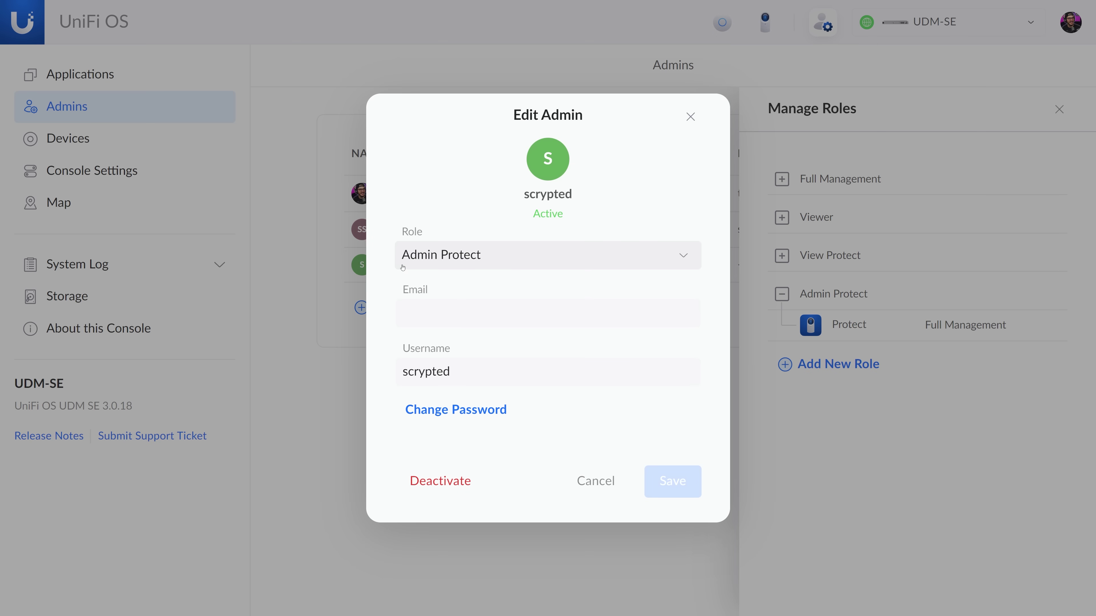
pyautogui.click(498, 264)
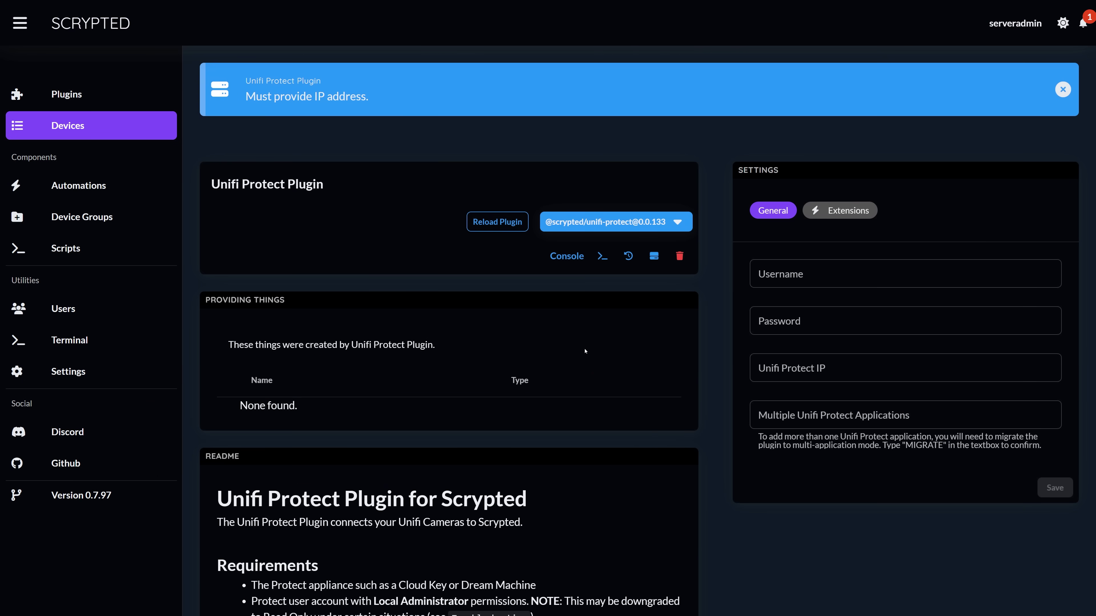
# Enter the Protect admin credentials and IP 192.168.0.1, save, then open G3-Flex-Upstairs.
pyautogui.click(793, 282)
pyautogui.write('scrypted')
pyautogui.press('Tab')
pyautogui.click(798, 363)
pyautogui.write('192.168.0.1')
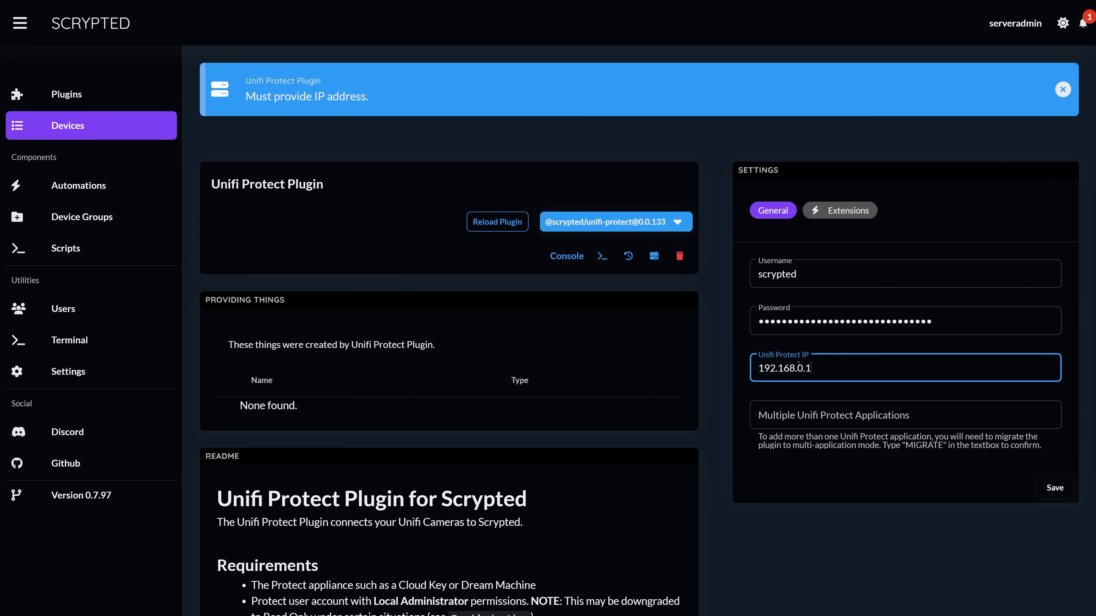
pyautogui.click(1054, 488)
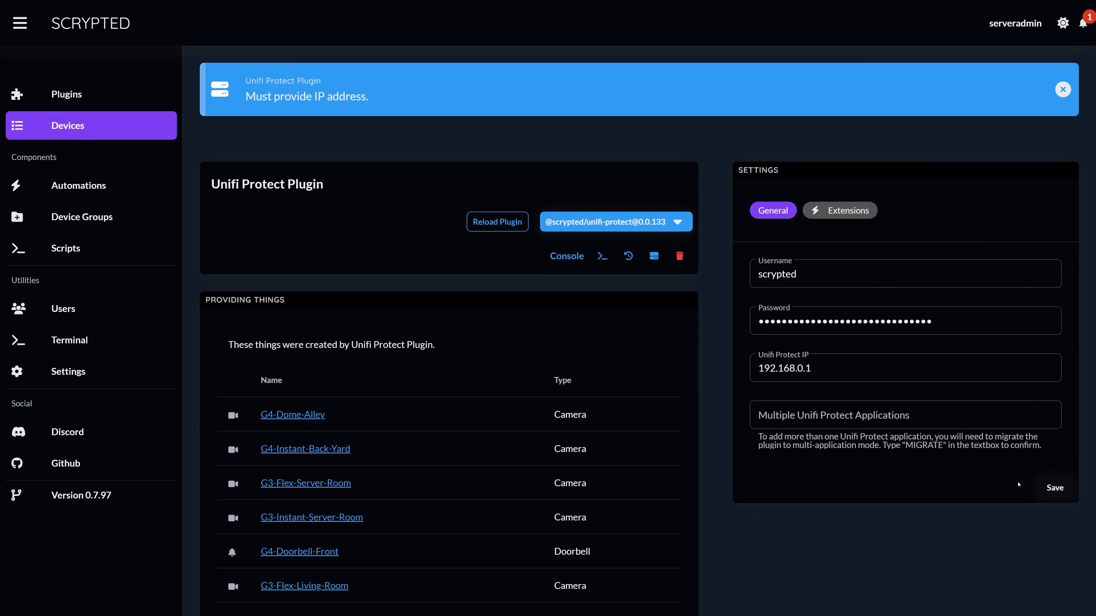
pyautogui.scroll(-1, 987, 486)
pyautogui.click(293, 442)
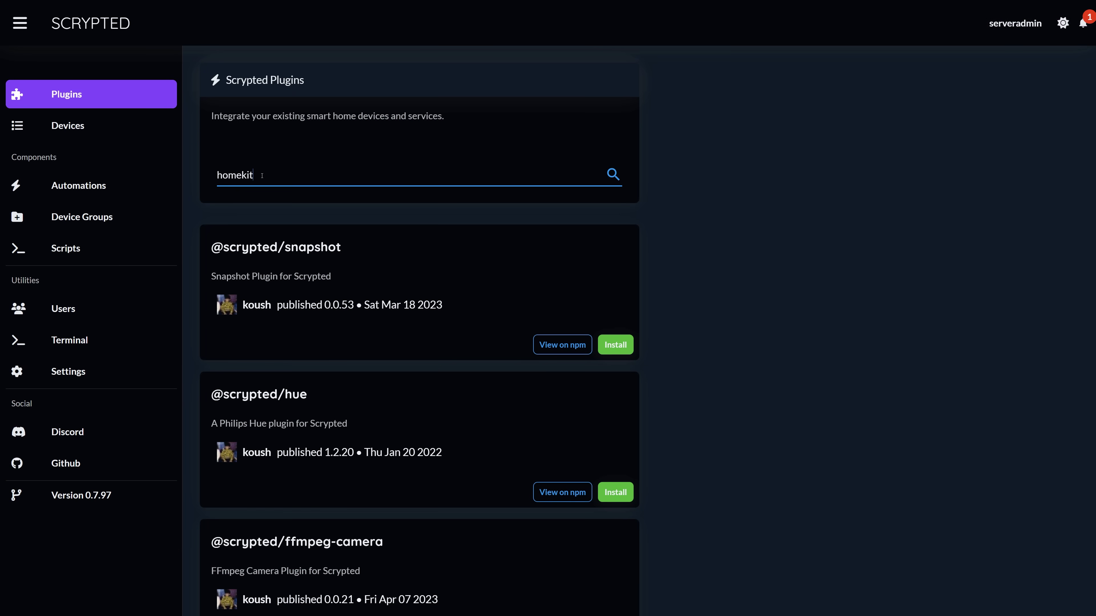
pyautogui.click(616, 346)
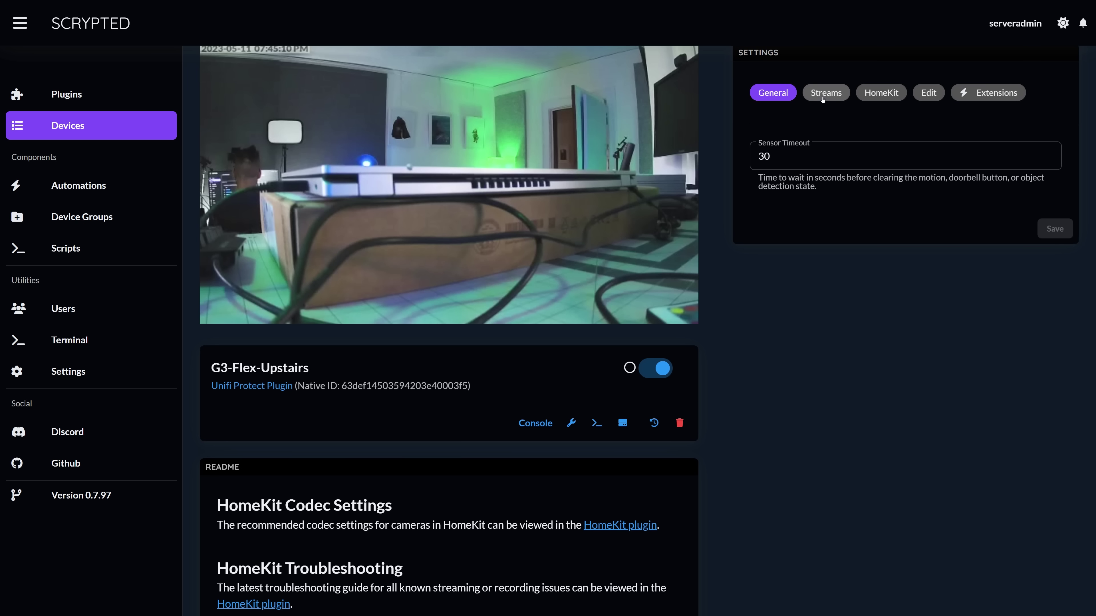
pyautogui.click(825, 93)
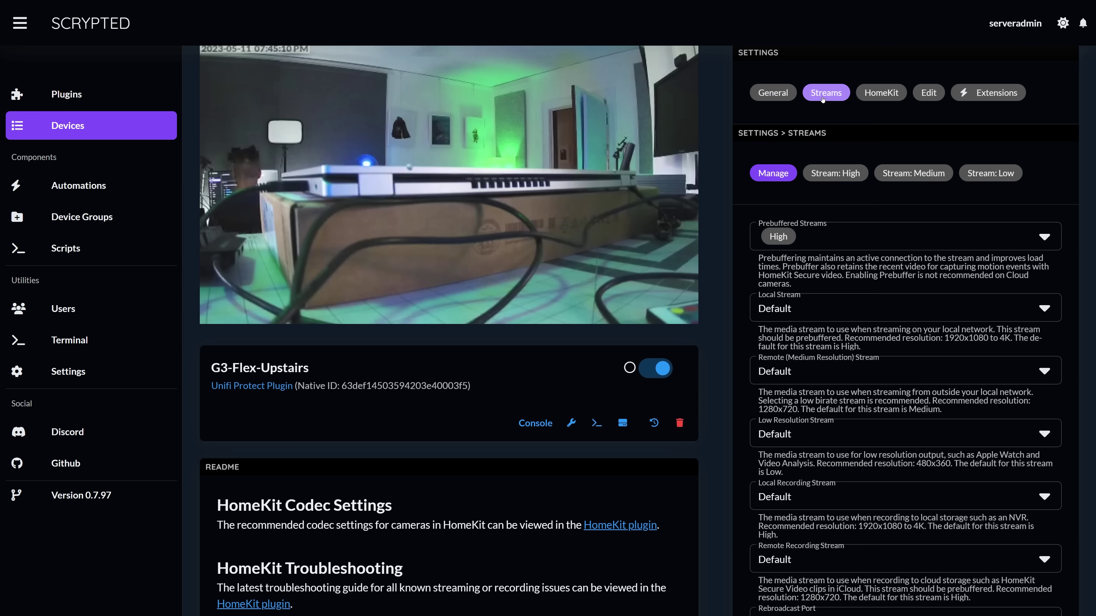
pyautogui.click(871, 93)
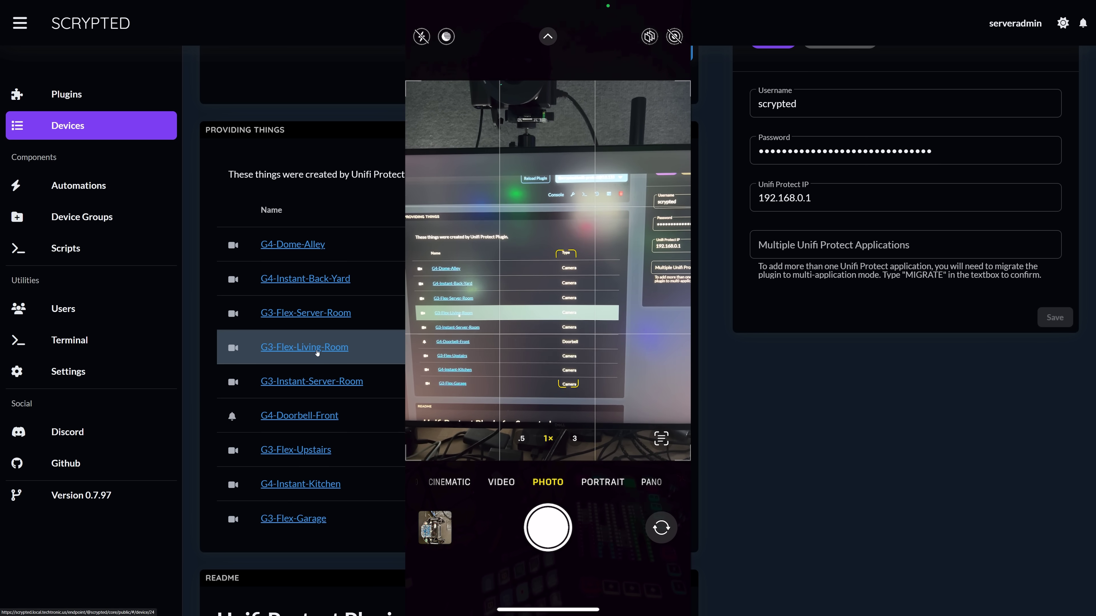
# Show the HomeKit pairing QR code on G3-Flex-Living-Room's HomeKit Pairing subtab.
pyautogui.click(317, 353)
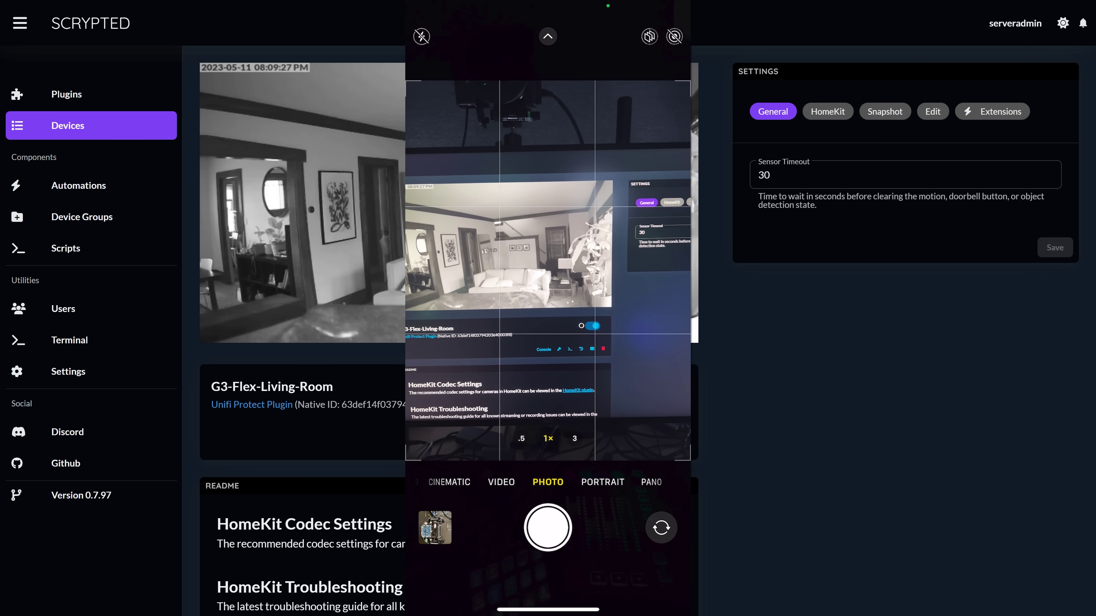
pyautogui.scroll(-1, 830, 81)
pyautogui.click(828, 76)
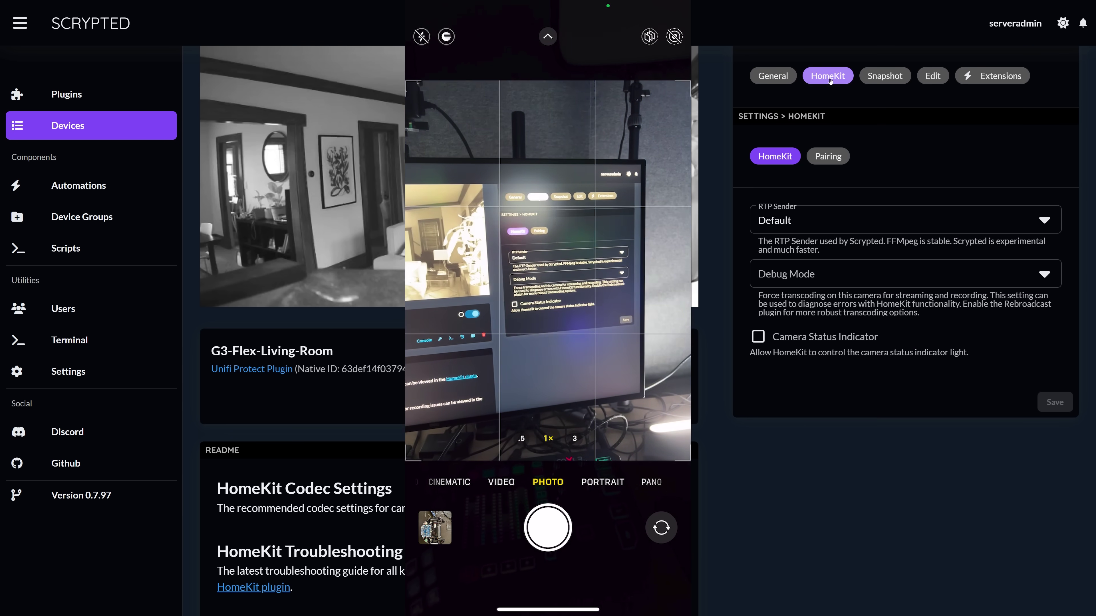
pyautogui.click(820, 158)
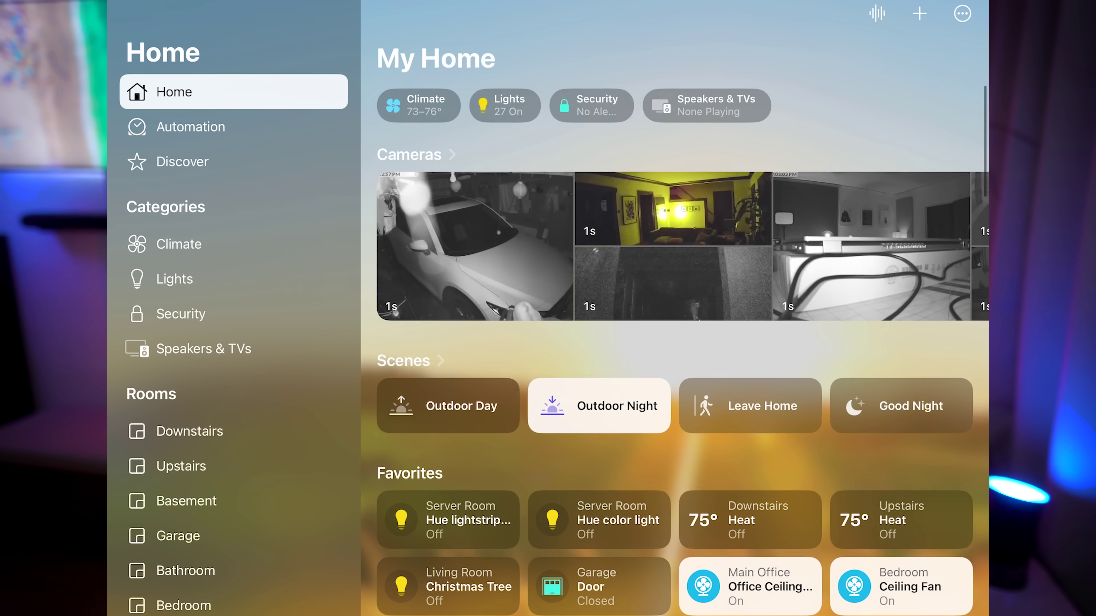
# Open the G4-Doorbell-Front live view, then the Front Porch light's controls from nearby accessories.
pyautogui.hscroll(10, 683, 241)
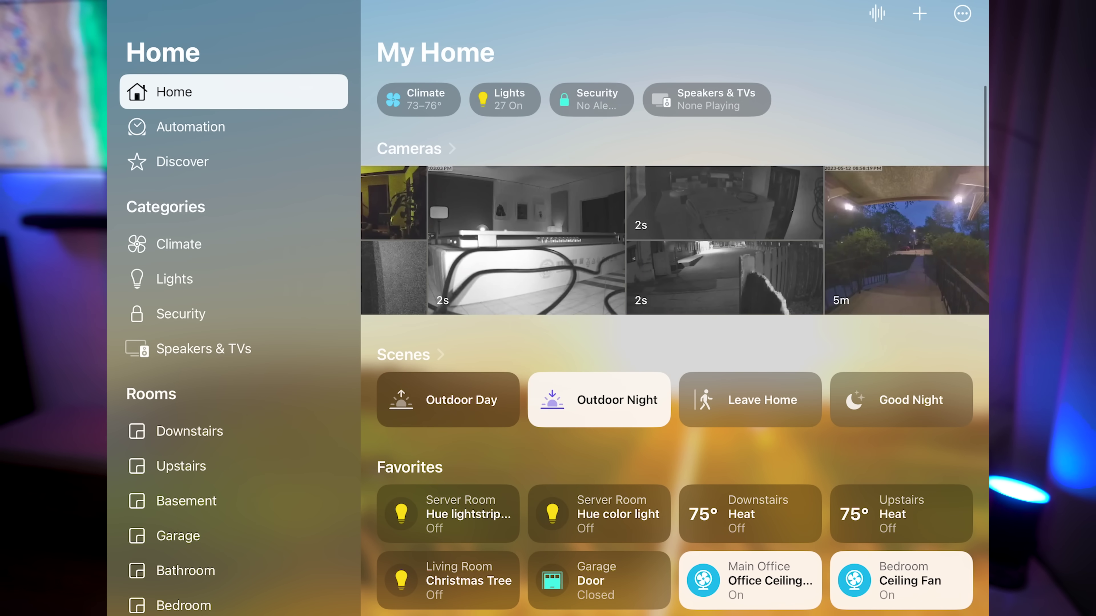
pyautogui.click(739, 240)
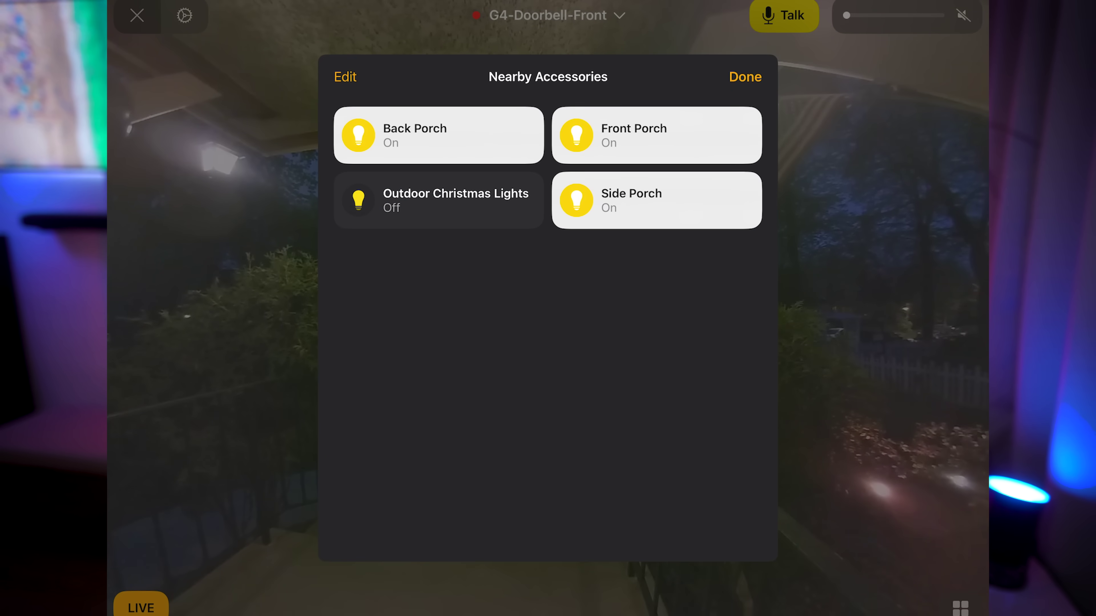
pyautogui.click(656, 135)
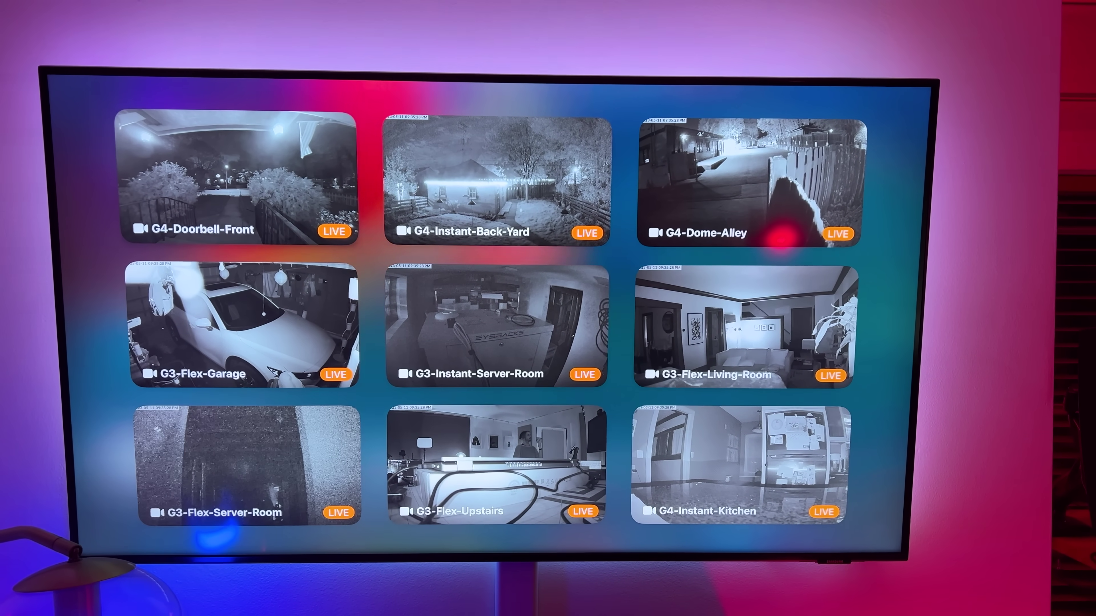
# Show G4-Doorbell-Front full screen, toggle picture-in-picture and back, then reach the porch light tiles.
pyautogui.press('Return')
pyautogui.press('Down')
pyautogui.press('Right')
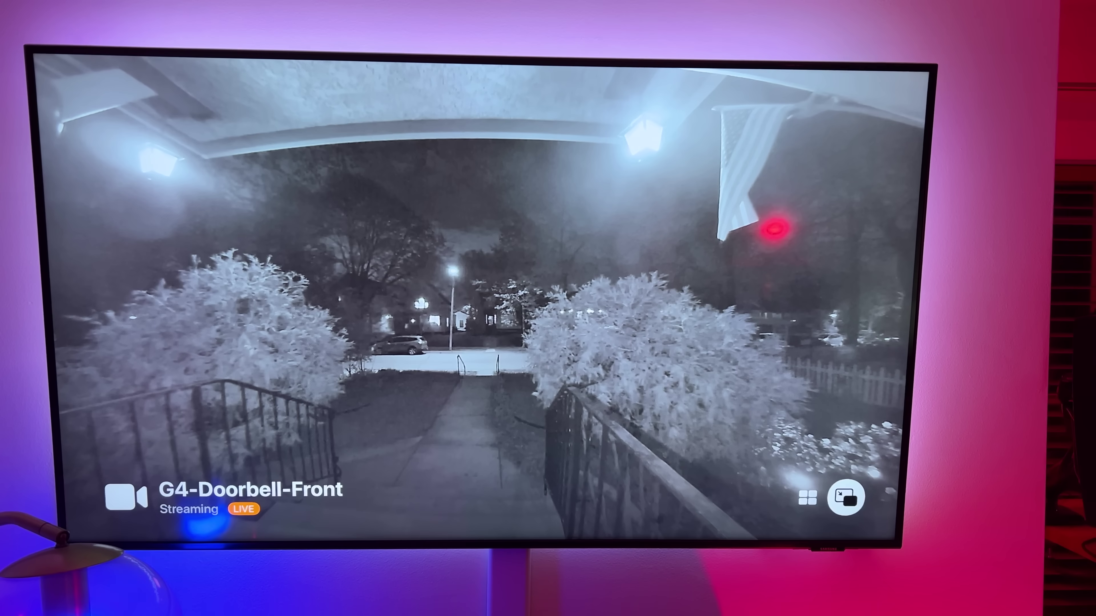
pyautogui.press('Return')
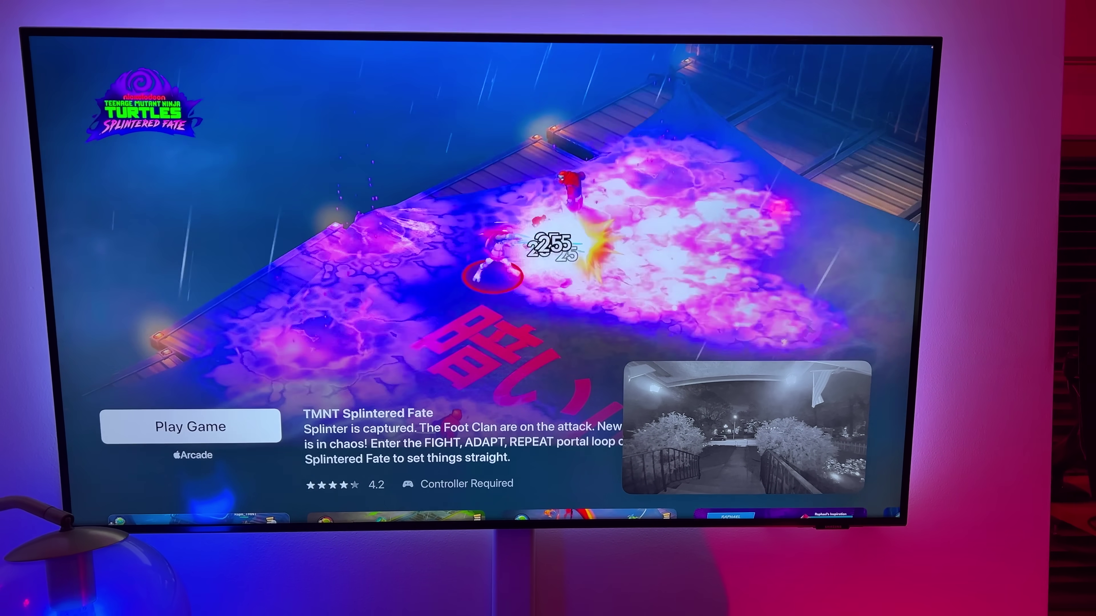
pyautogui.press('Home')
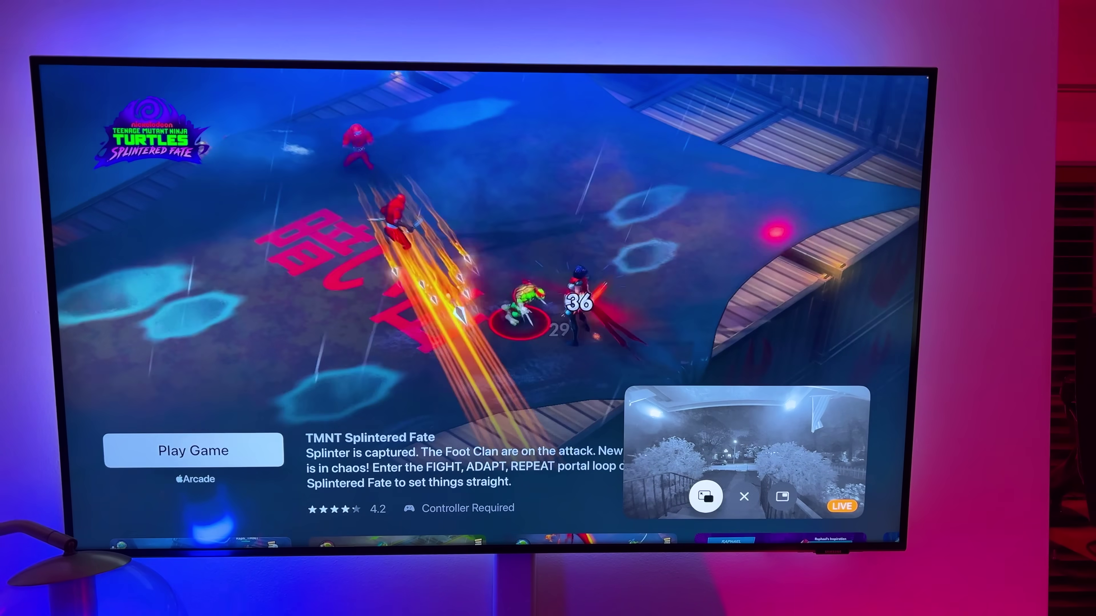
pyautogui.press('Return')
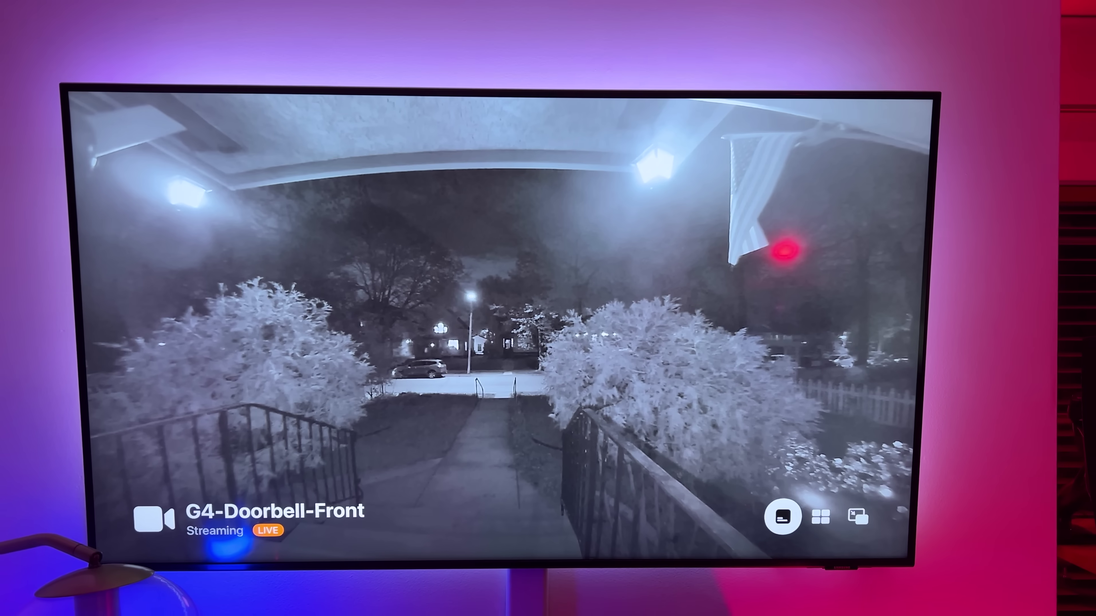
pyautogui.press('Right')
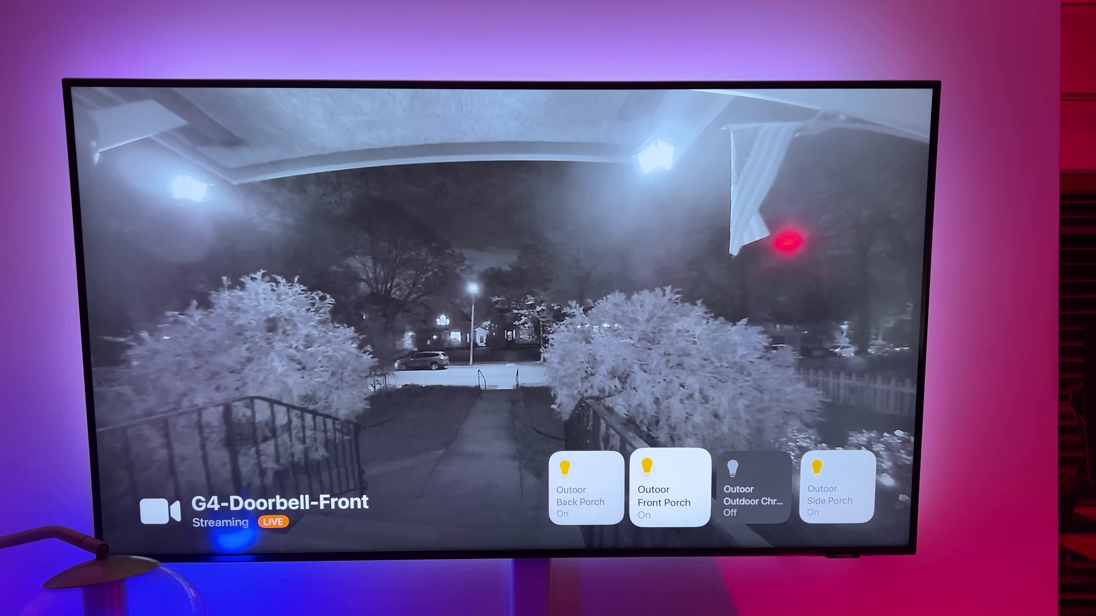